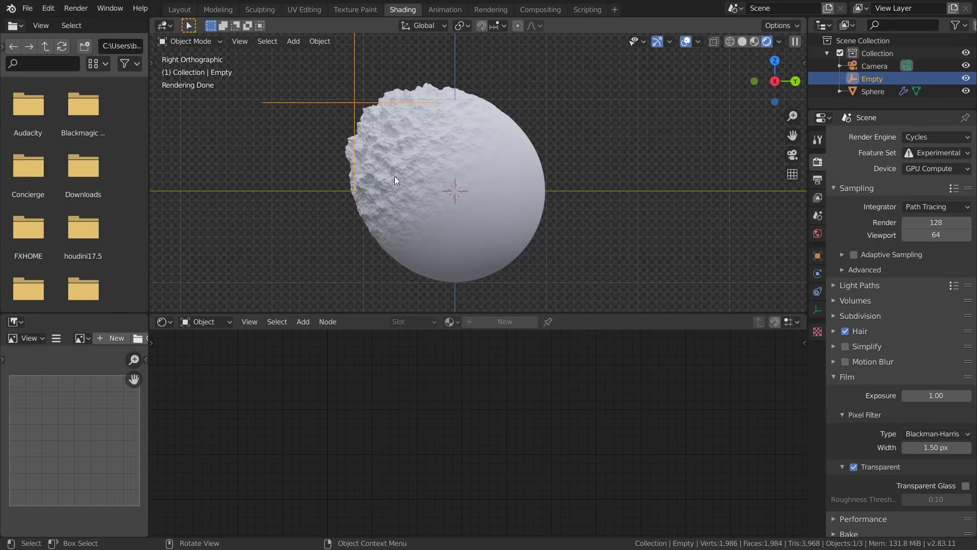
Step: Move the empty around the sphere in the right view, from its upper right to its lower right and lower left
mouse_move(428, 167)
middle_mouse_down("shift")
mouse_move(462, 163)
mouse_move(482, 184)
mouse_move(480, 211)
middle_mouse_up("shift")
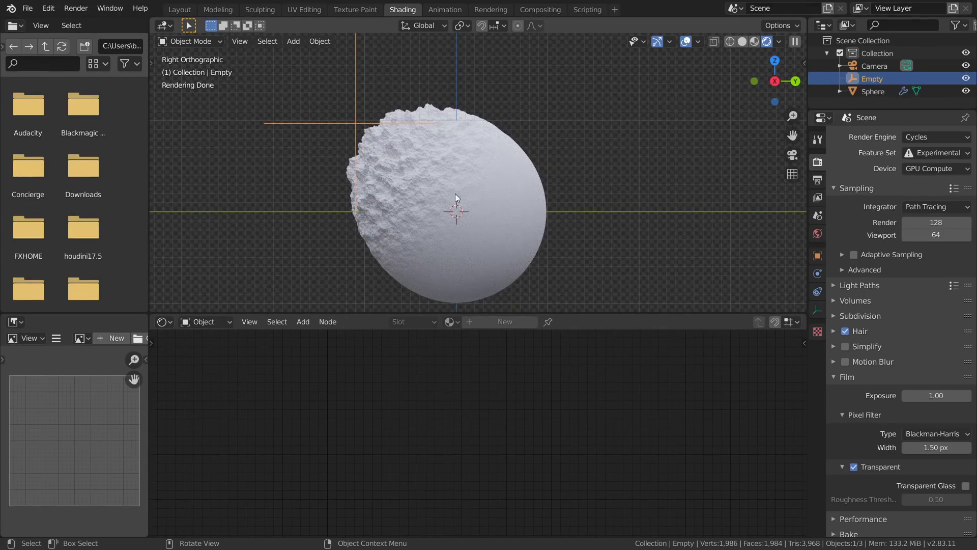
left_click_drag(355, 126, 573, 108)
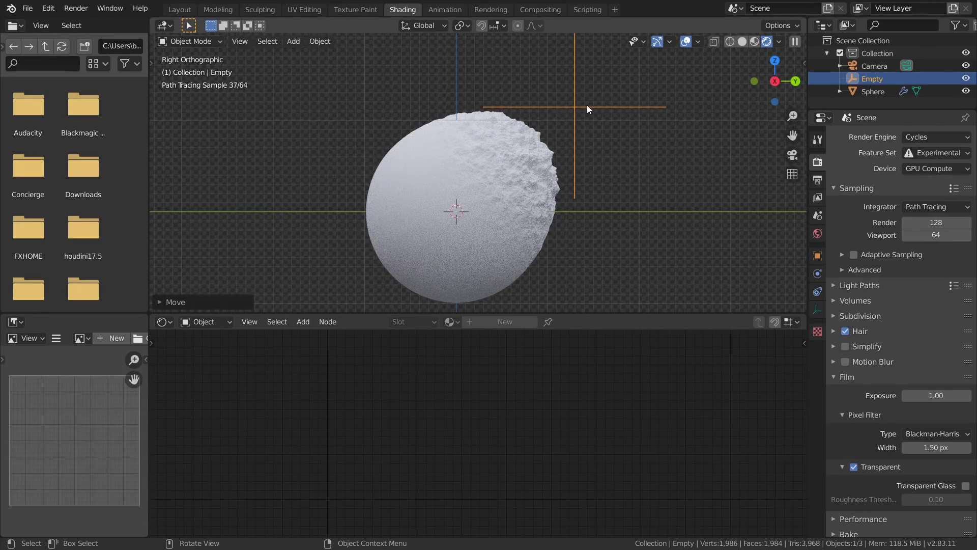
middle_click_drag(576, 114, 569, 93, "shift")
key("g")
left_click(567, 248)
key("g")
left_click(370, 243)
Step: Move the empty in perspective view to the sphere's upper left, and on to its right side
middle_click_drag(492, 136, 451, 216)
key("g")
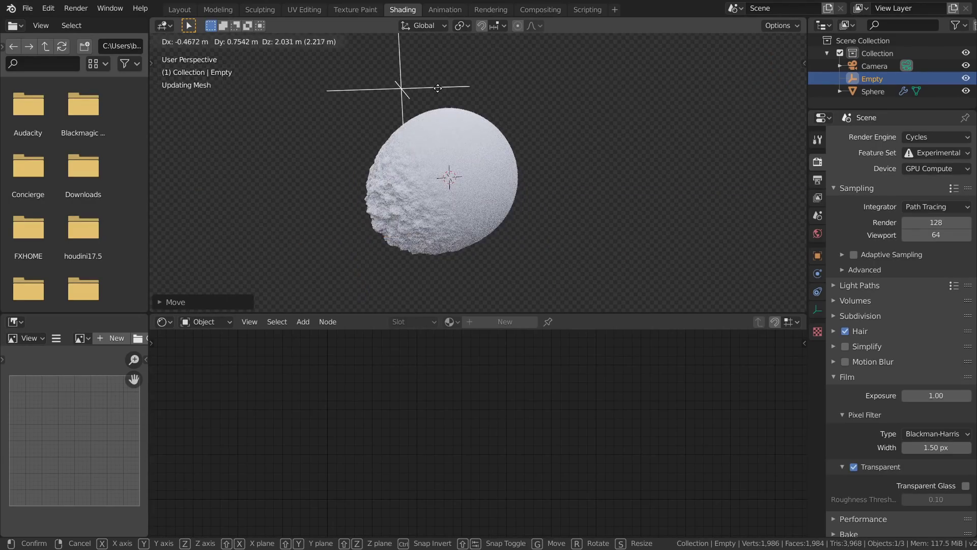
left_click(395, 176)
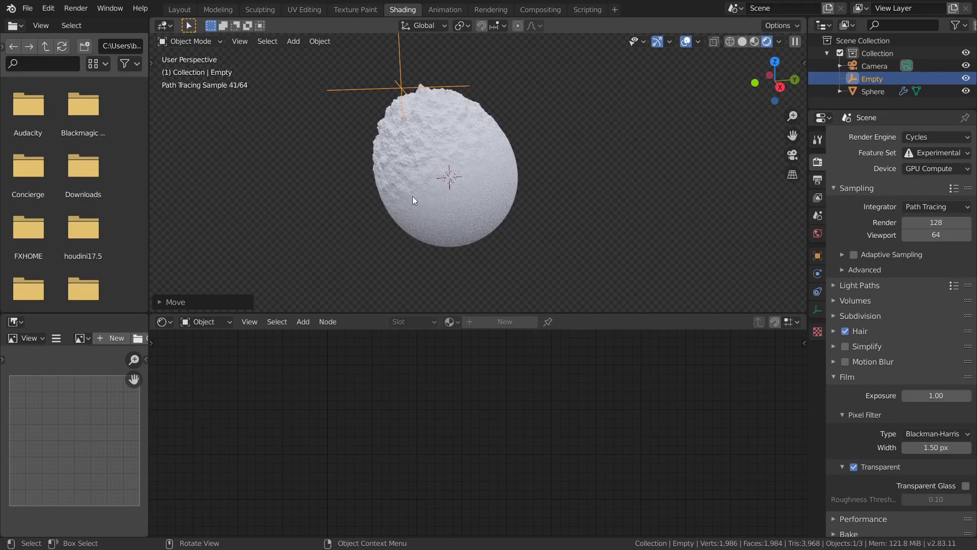
key("g")
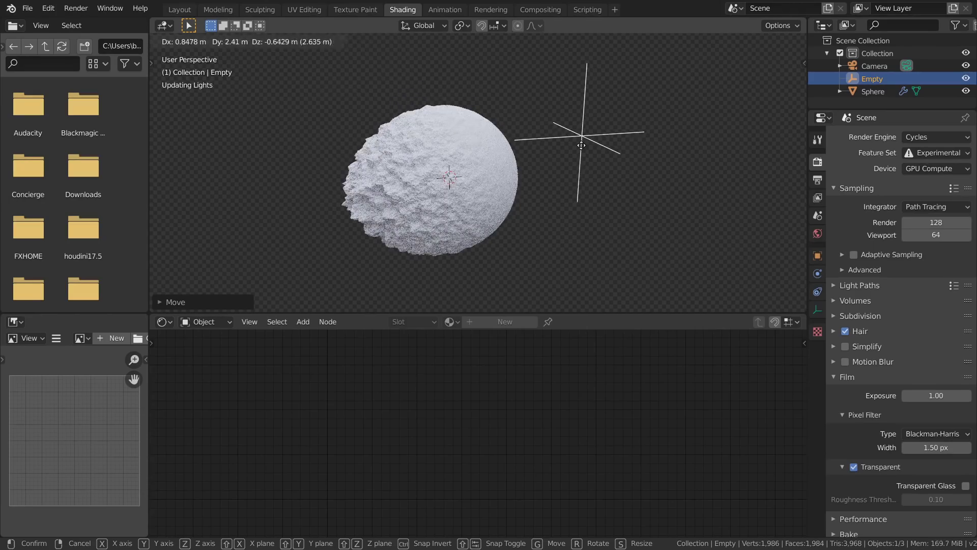
left_click(580, 145)
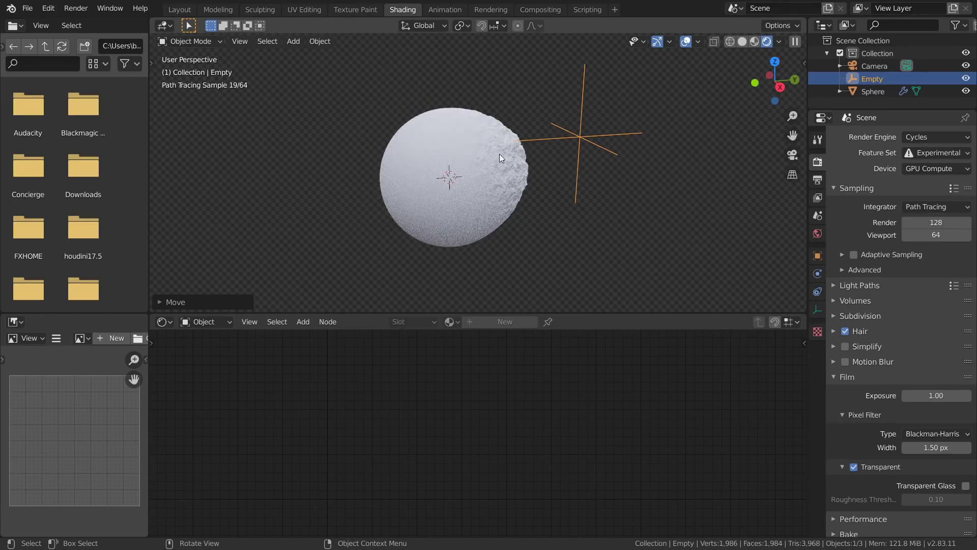
Step: Return to the right orthographic view and move the empty across the sphere to its lower-right side
left_click(778, 87)
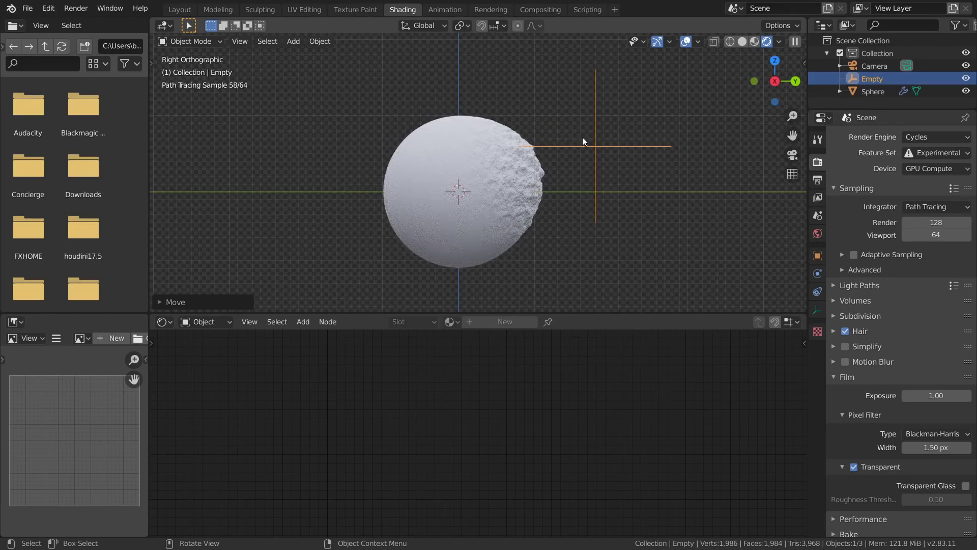
key("g")
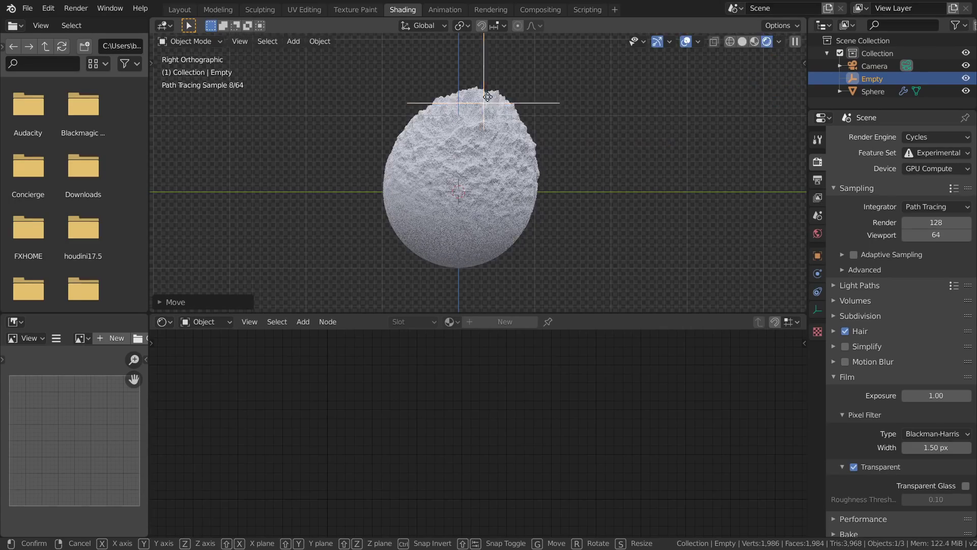
left_click(361, 172)
key("g")
left_click(579, 225)
Step: Select the sphere and set the Value node feeding the NodeGroup's Scale input to 0.3
left_click(475, 183)
middle_click_drag(556, 455, 481, 419)
scroll(478, 419, "up", 2)
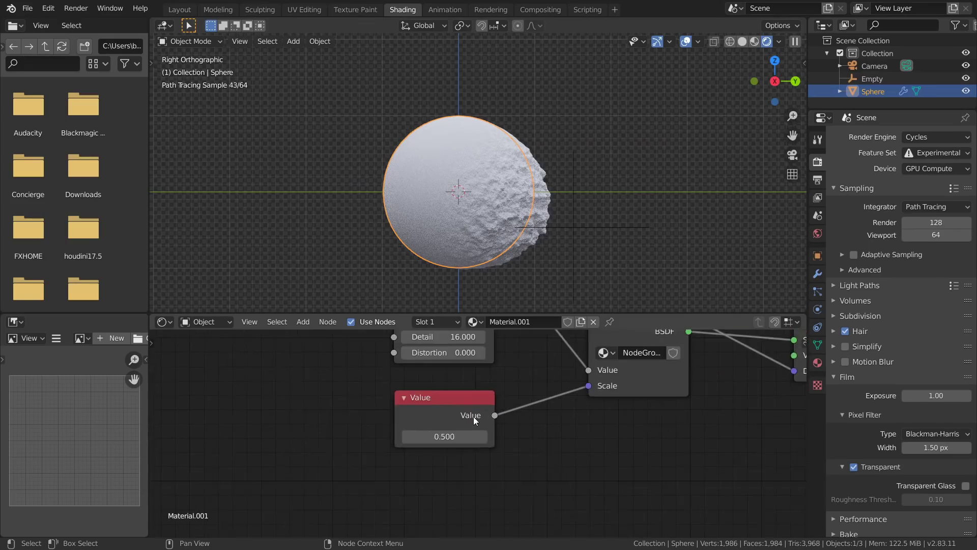
left_click(473, 416)
scroll(432, 387, "up", 1)
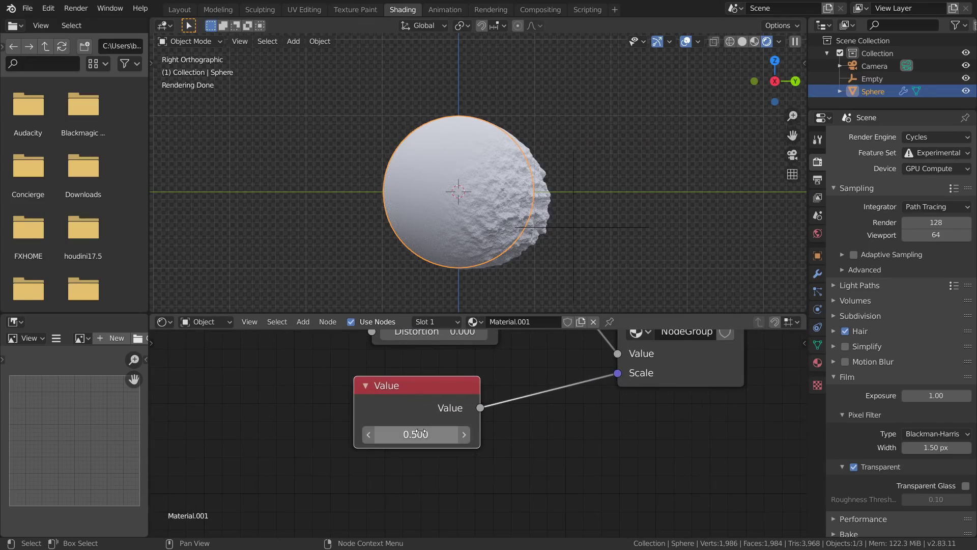
scroll(448, 285, "up", 1)
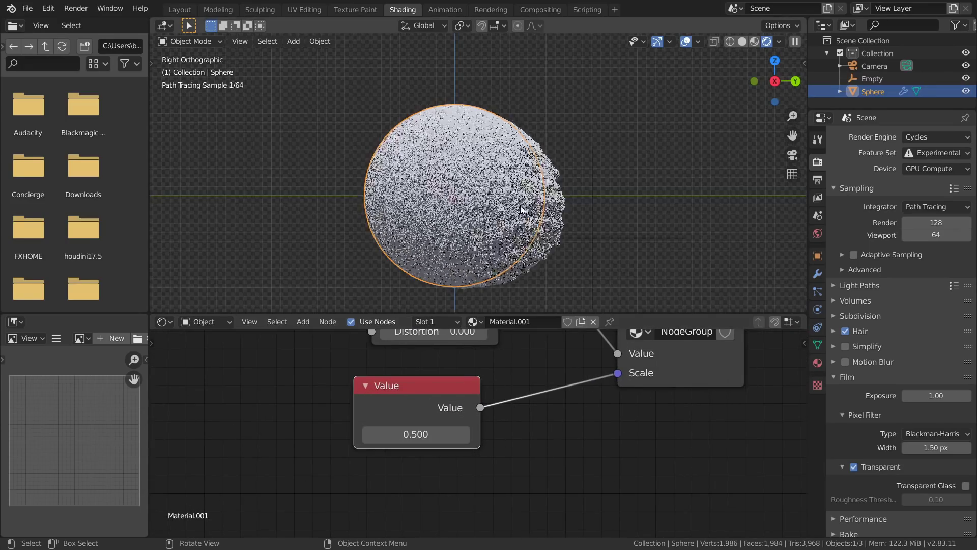
left_click(421, 435)
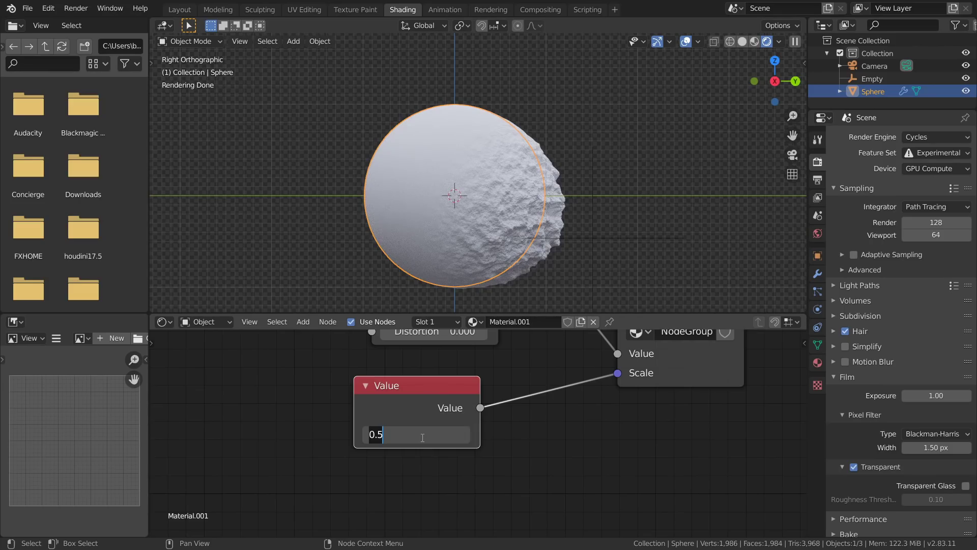
key("Return")
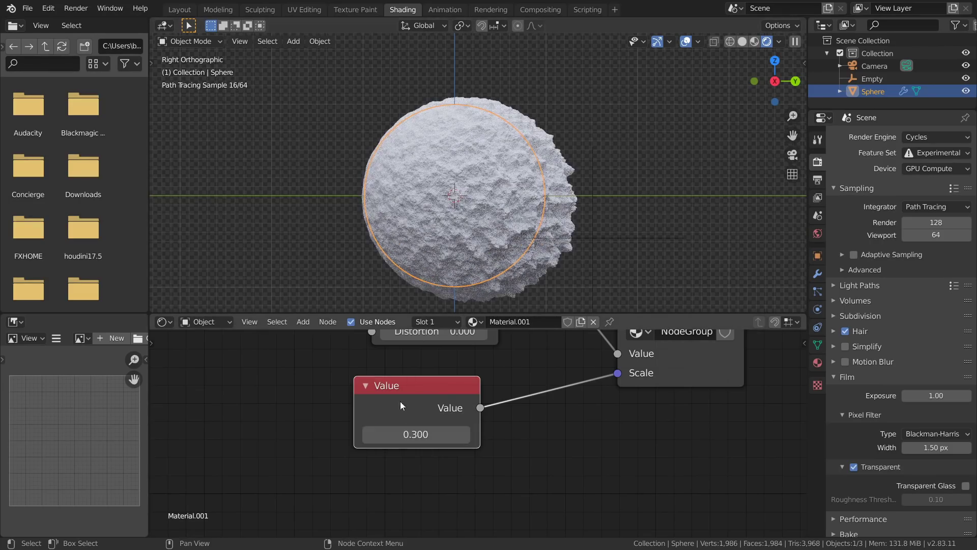
Step: Try 0.7 and 1 in the Value node to compare how far the displacement spreads over the sphere
left_click(409, 433)
type(".7")
key("Return")
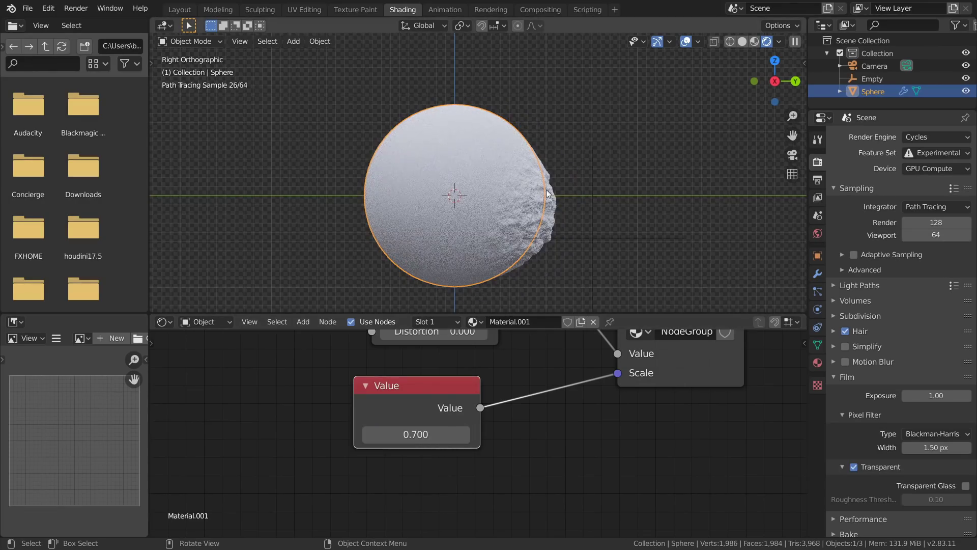
left_click(416, 427)
type("1")
key("Return")
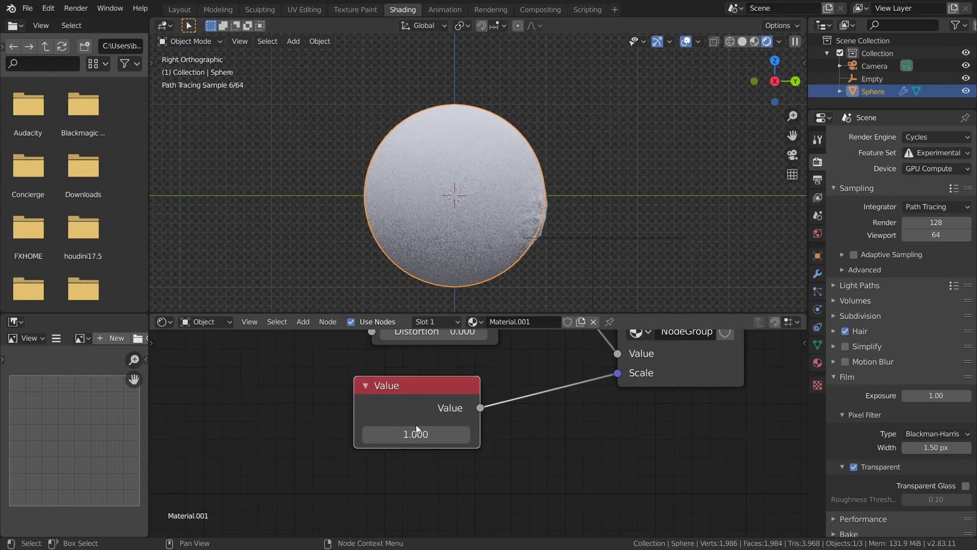
scroll(509, 422, "down", 2)
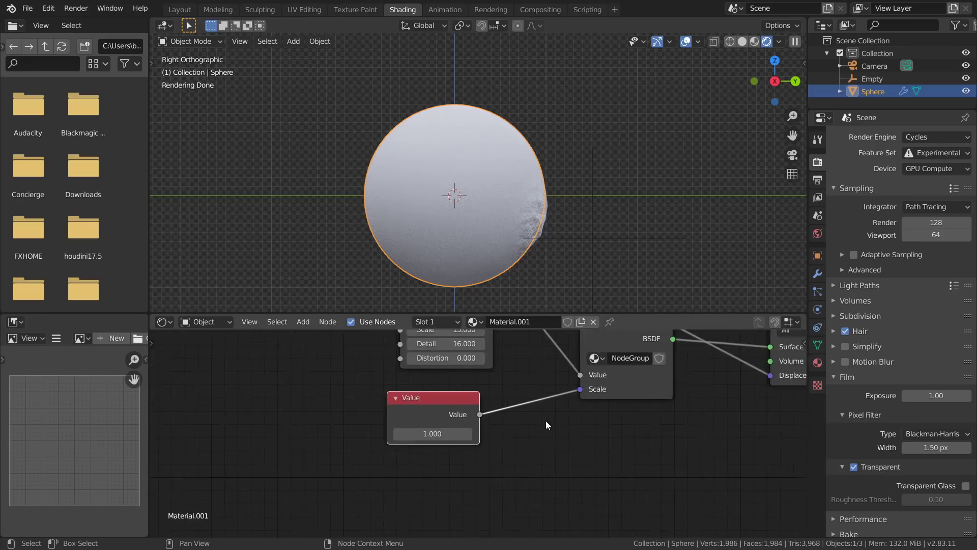
middle_click_drag(551, 420, 450, 455)
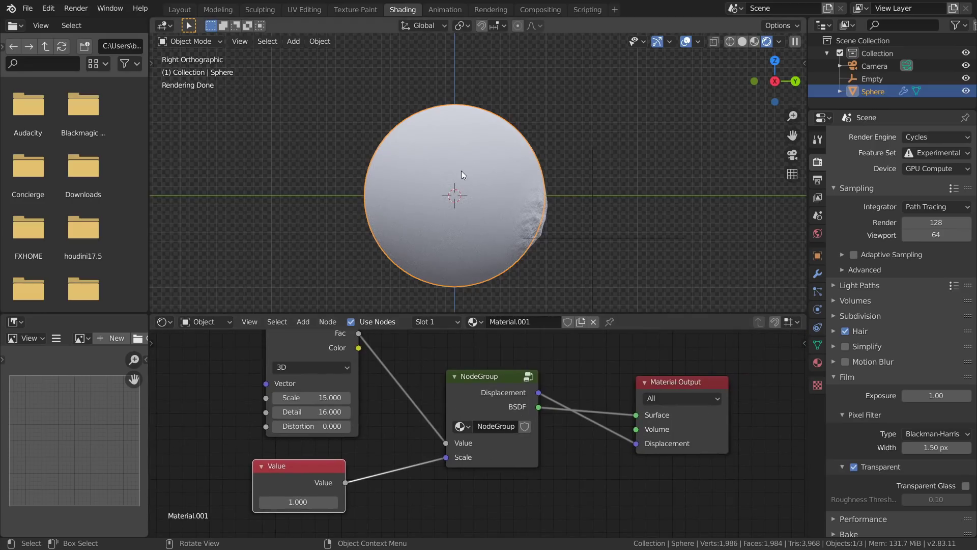
Step: Start a new default scene without saving the demo file
key("ctrl+n")
left_click(385, 132)
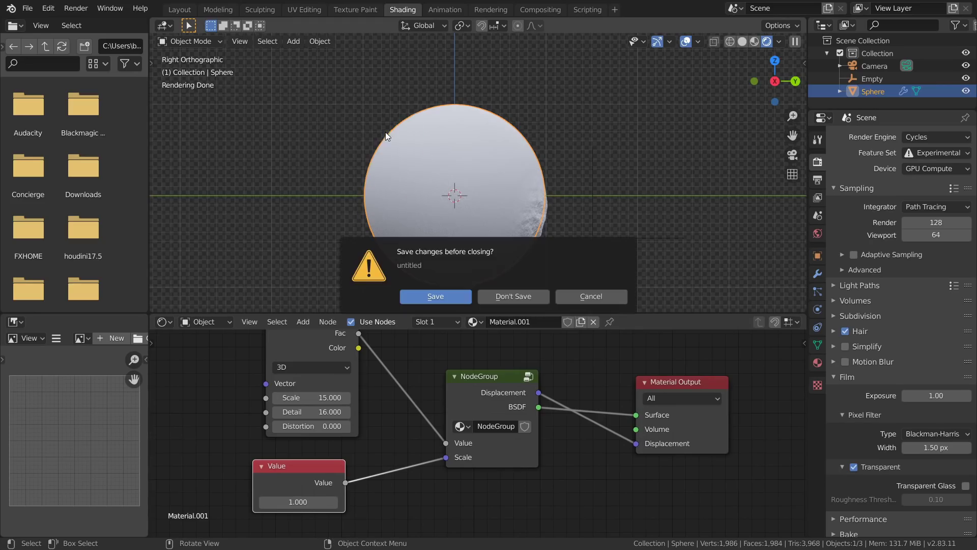
left_click(518, 300)
scroll(395, 259, "up", 4)
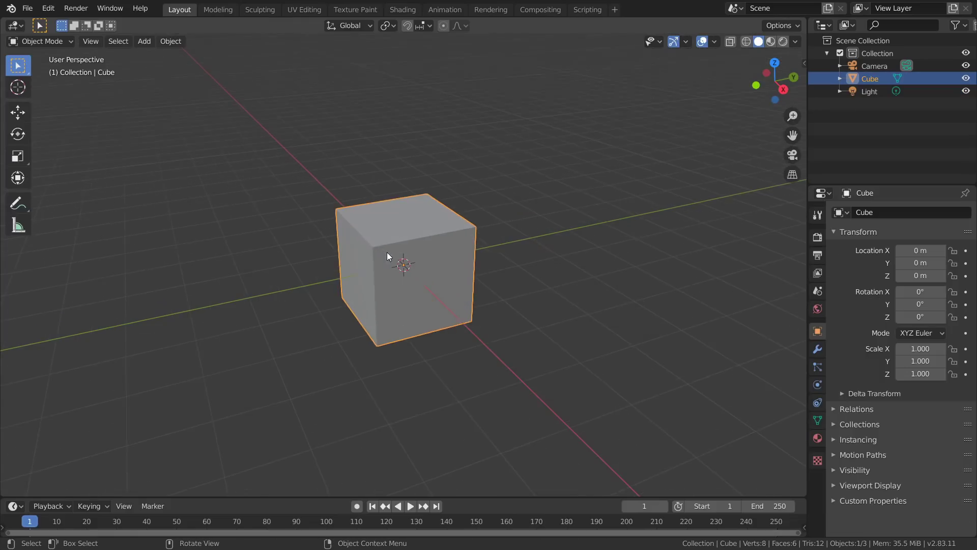
scroll(436, 265, "down", 2)
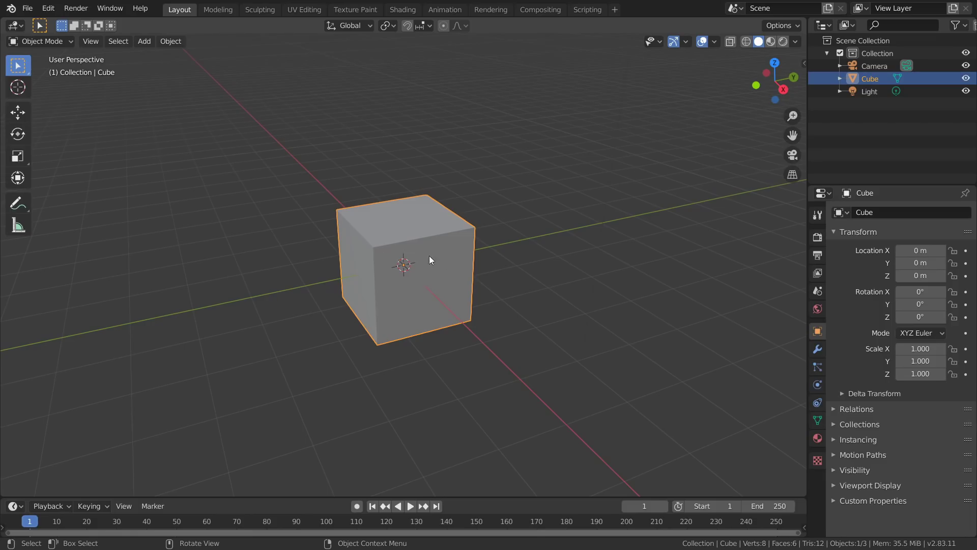
scroll(435, 259, "down", 1)
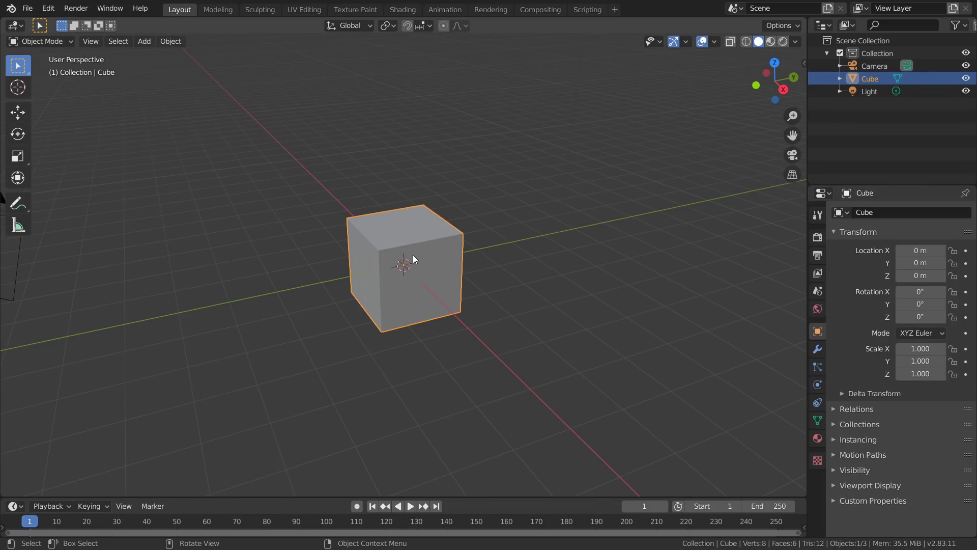
Step: Turn the default cube into a sphere with a level 4 Subdivision Surface modifier and apply it
key("ctrl+4")
scroll(393, 264, "up", 3)
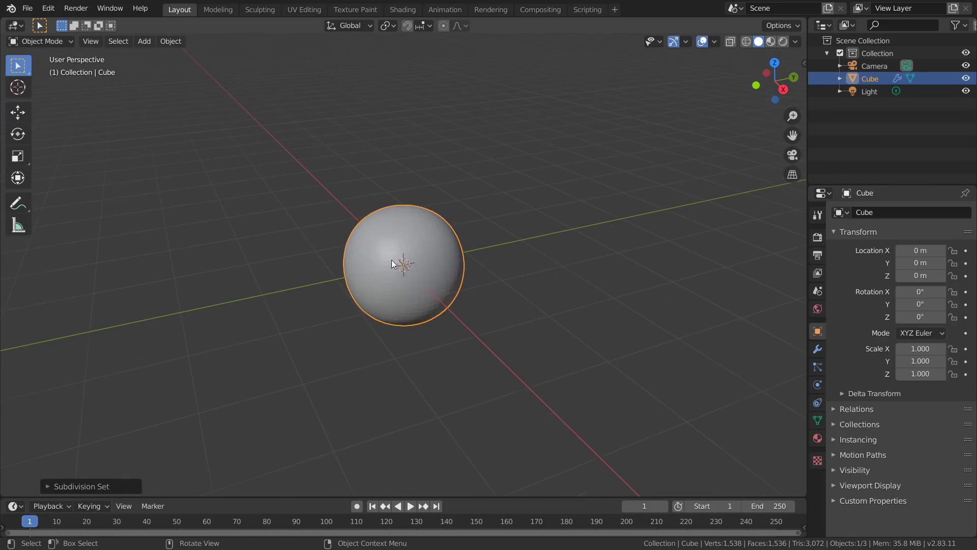
left_click(817, 348)
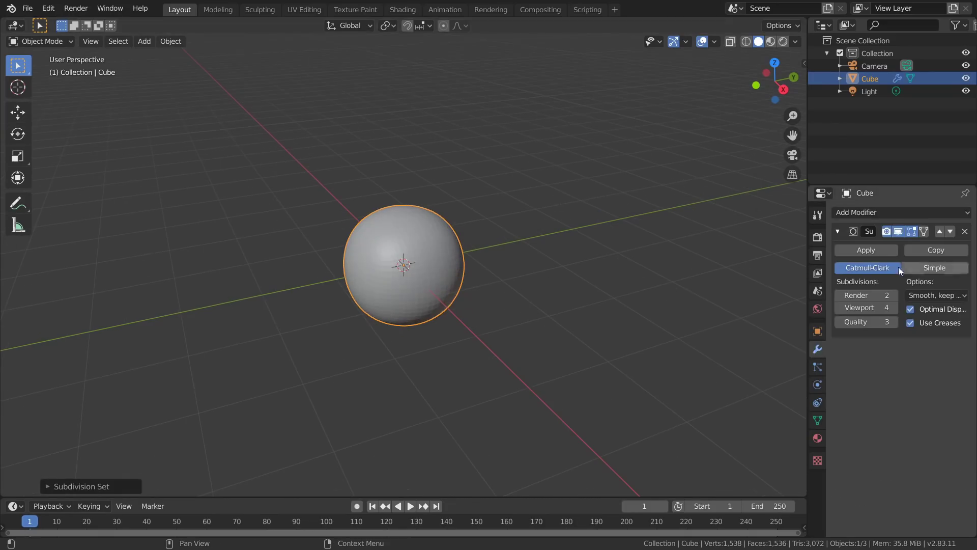
left_click(865, 250)
scroll(380, 264, "up", 3)
Step: Set the render engine to Cycles with GPU Compute as device and the Experimental feature set
left_click(817, 237)
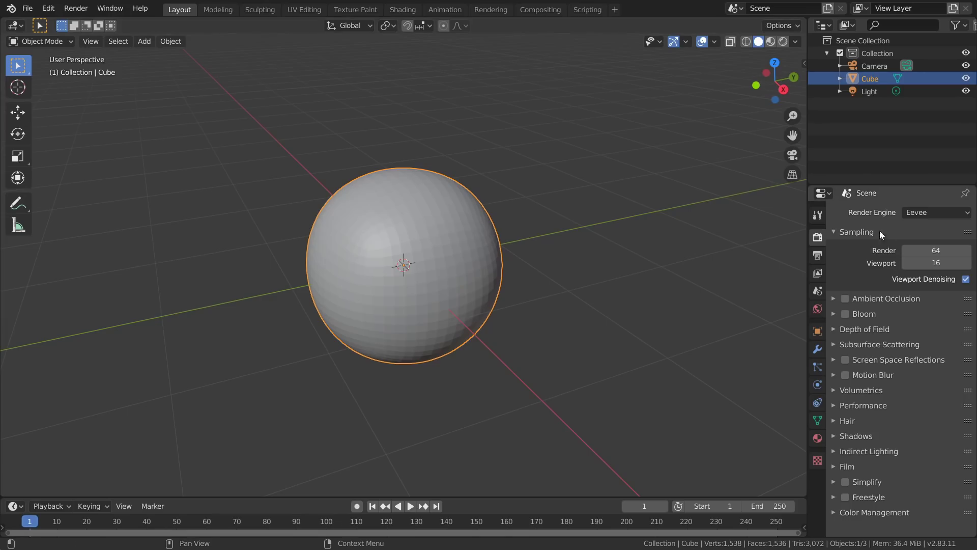
left_click(933, 214)
left_click(924, 261)
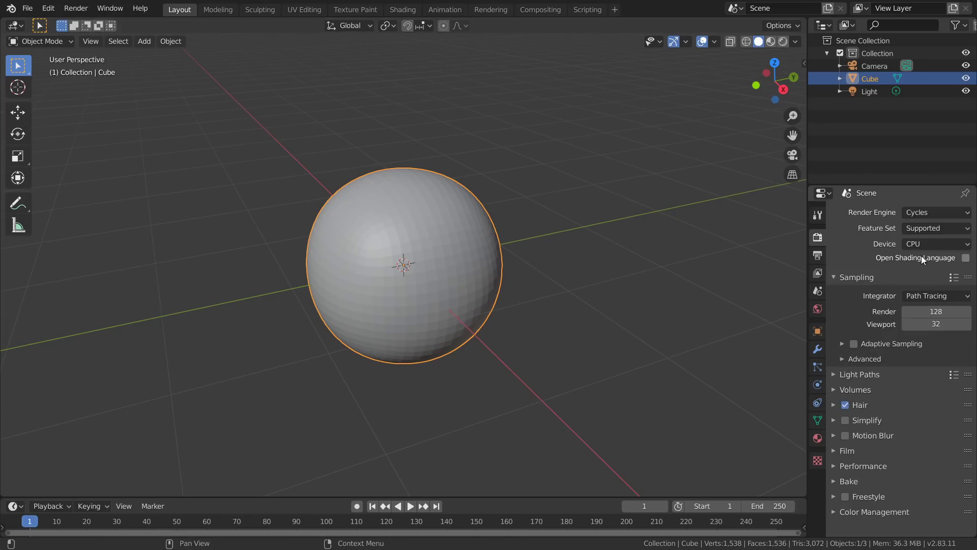
scroll(441, 254, "up", 1)
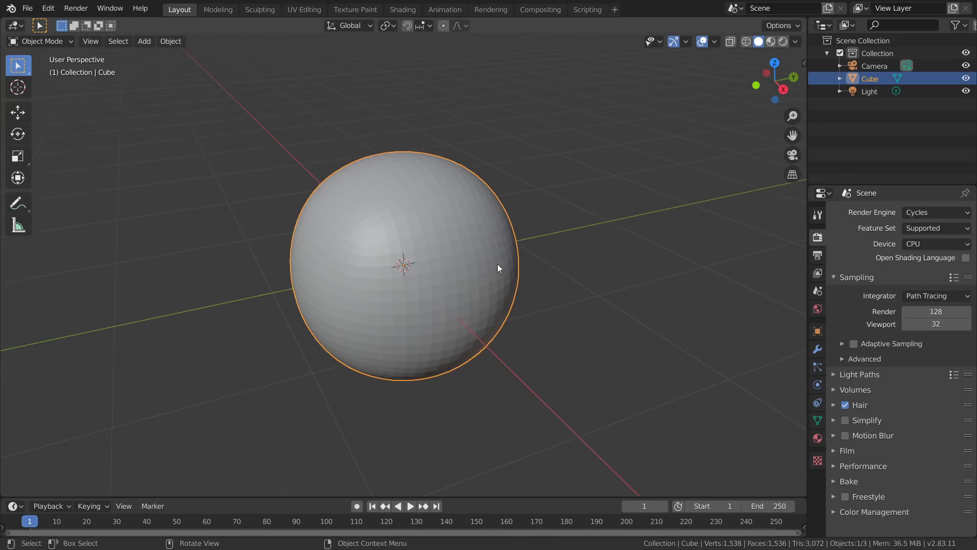
left_click(936, 244)
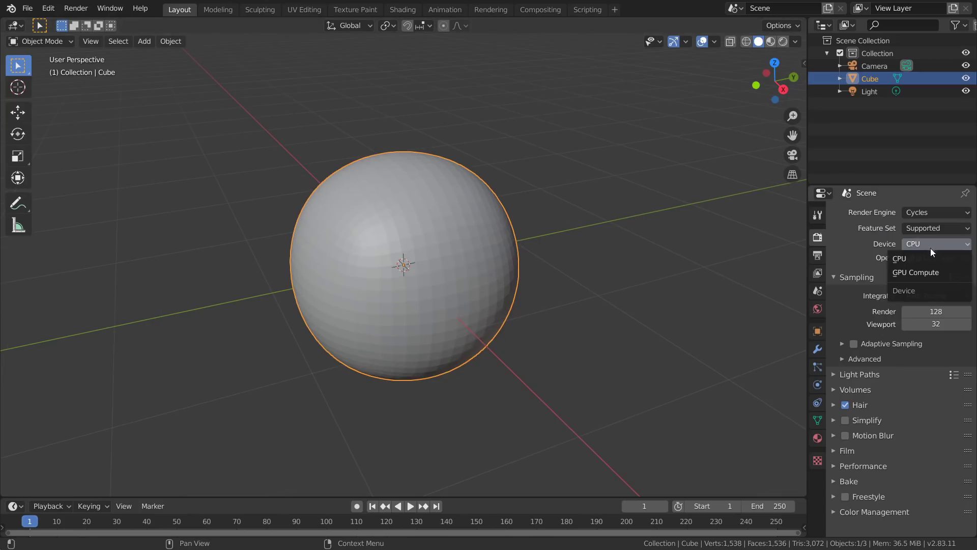
left_click(915, 273)
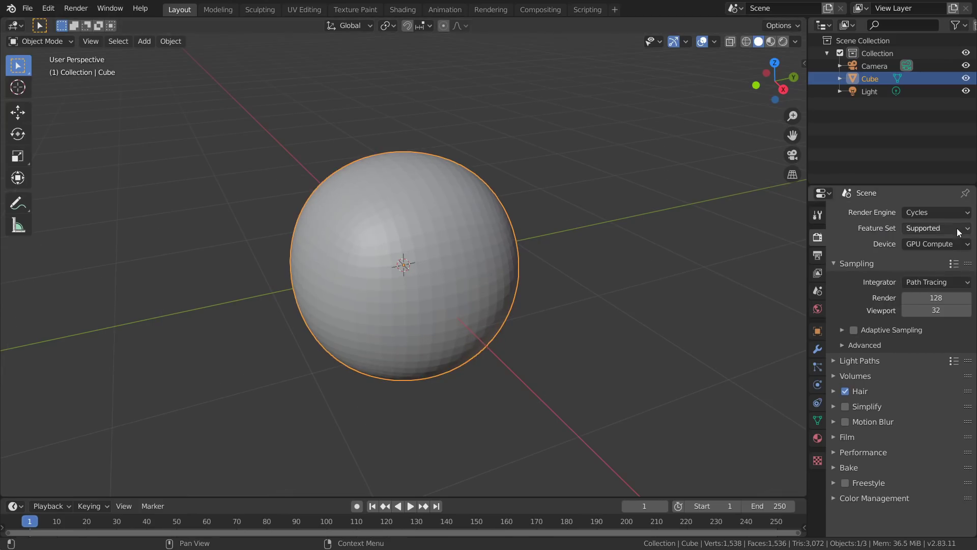
left_click(920, 231)
left_click(924, 256)
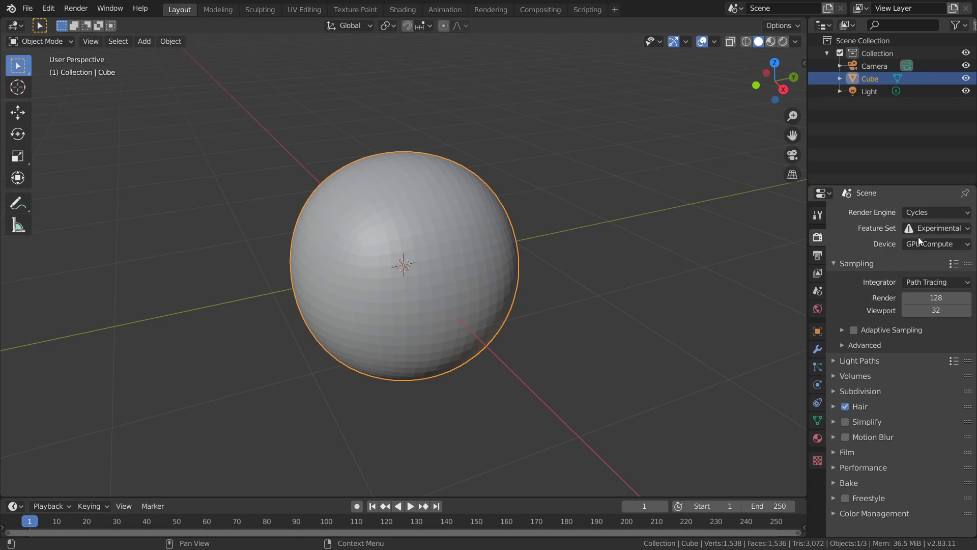
Step: Add a Subdivision Surface modifier to the cube and enable adaptive subdivision
left_click(817, 349)
left_click(880, 218)
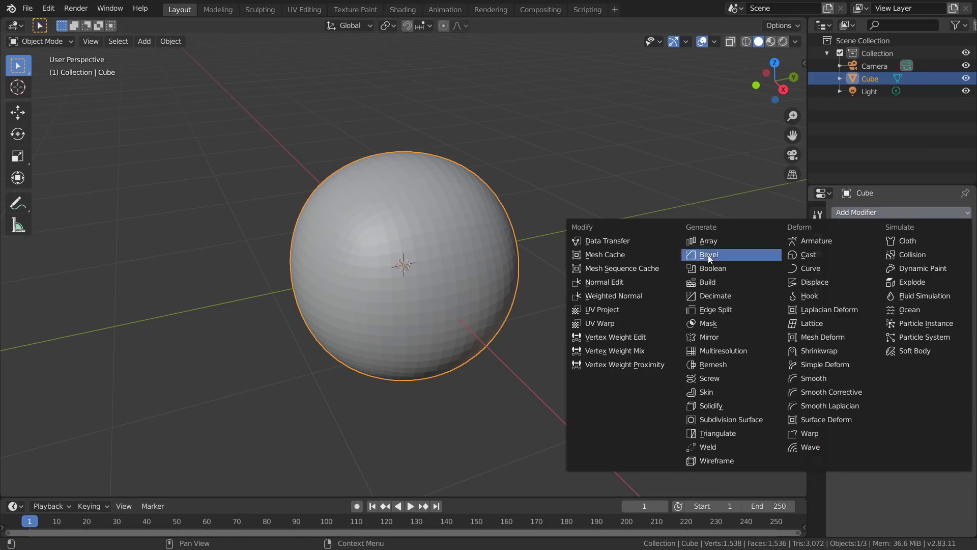
left_click(736, 420)
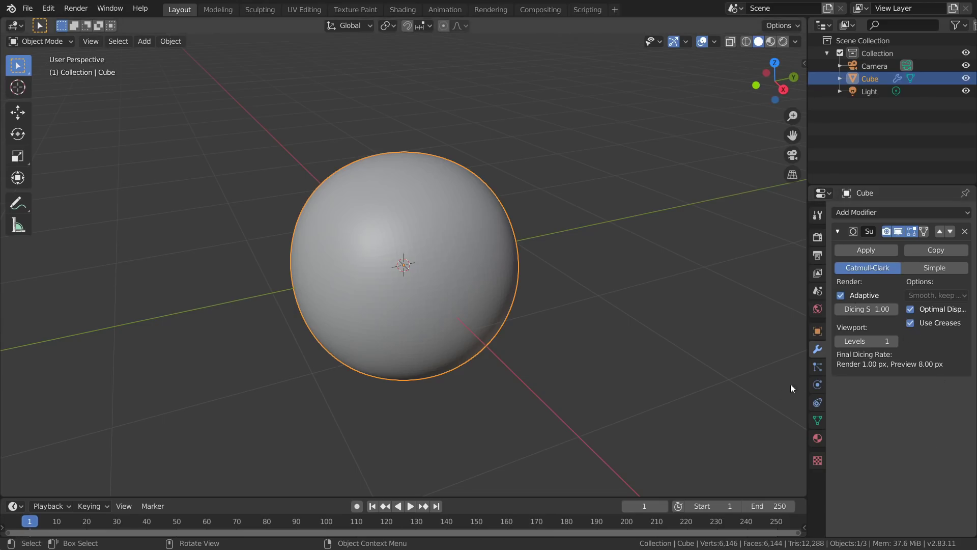
Step: Switch to the Shading workspace and display the 3D view with rendered shading, framed on the sphere
left_click(391, 11)
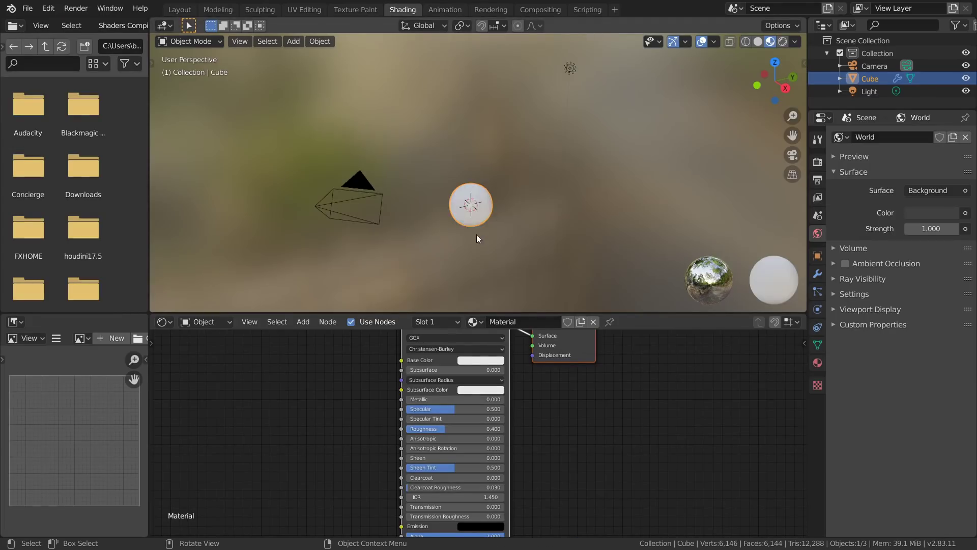
scroll(477, 233, "up", 4)
left_click(783, 41)
scroll(502, 206, "up", 3)
middle_click_drag(468, 251, 471, 156, "shift")
Step: Rename the sphere's material to whateveriwant
double_click(513, 321)
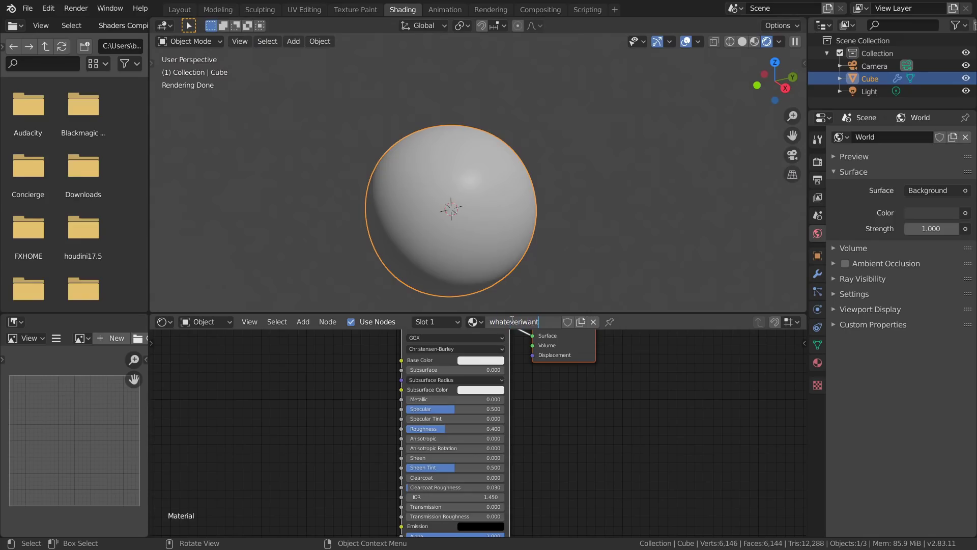
type("whateveriwant")
key("Return")
Step: Move the Material Output node farther away from the Principled BSDF to make room for more nodes
key("Home")
left_click_drag(526, 411, 440, 354)
key("g")
left_click(662, 373)
Step: Add a Displacement node and connect its output to the Material Output's Displacement input
middle_click_drag(593, 414, 466, 413)
scroll(558, 419, "up", 2)
key("shift+a")
type("disp")
key("Return")
left_click(450, 446)
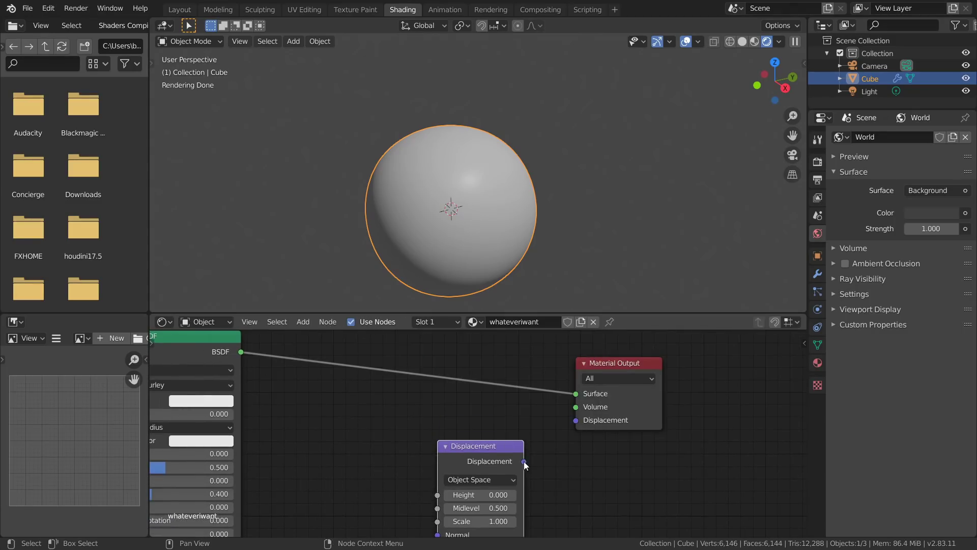
left_click_drag(524, 462, 575, 421)
Step: Place the Displacement node closer to the Material Output and shift the Principled BSDF node farther away from them
left_click_drag(498, 446, 524, 433)
middle_click_drag(347, 444, 470, 444)
left_click_drag(338, 395, 175, 368)
middle_click_drag(515, 411, 353, 391)
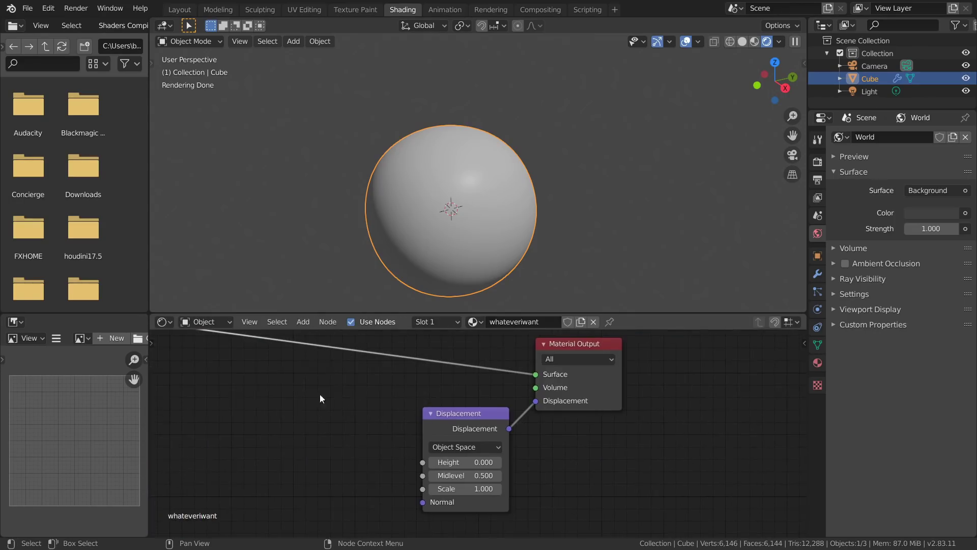
Step: Add a Noise Texture node and place it before the Displacement node
middle_click_drag(298, 424, 416, 421)
key("shift+a")
left_click(365, 359)
type("noi")
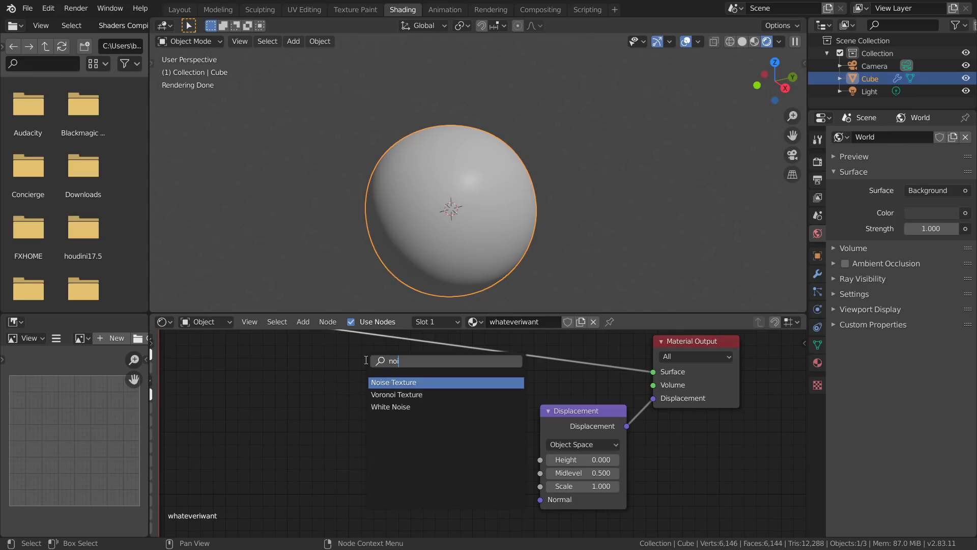
key("Return")
left_click(349, 407)
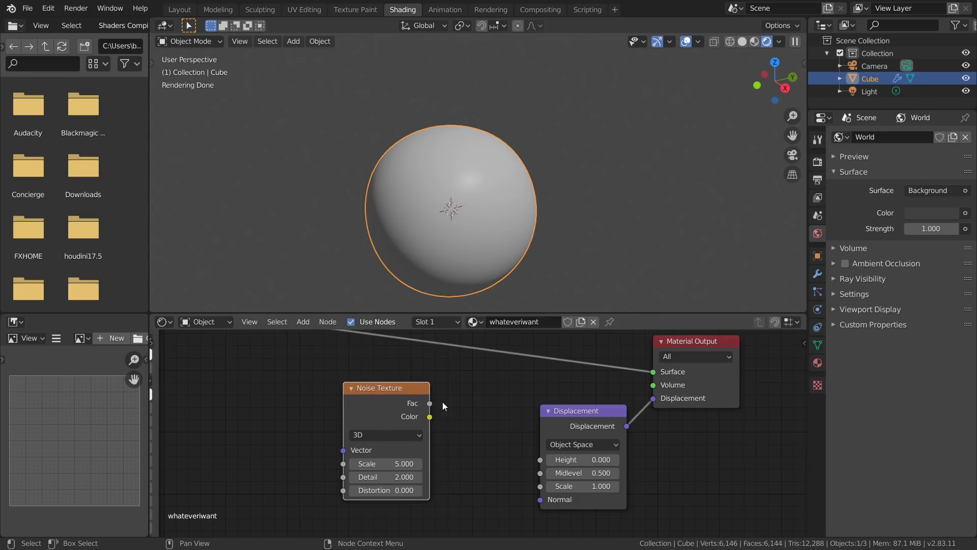
key("shift+a")
left_click(339, 356)
type("mus")
key("BackSpace")
key("BackSpace")
key("BackSpace")
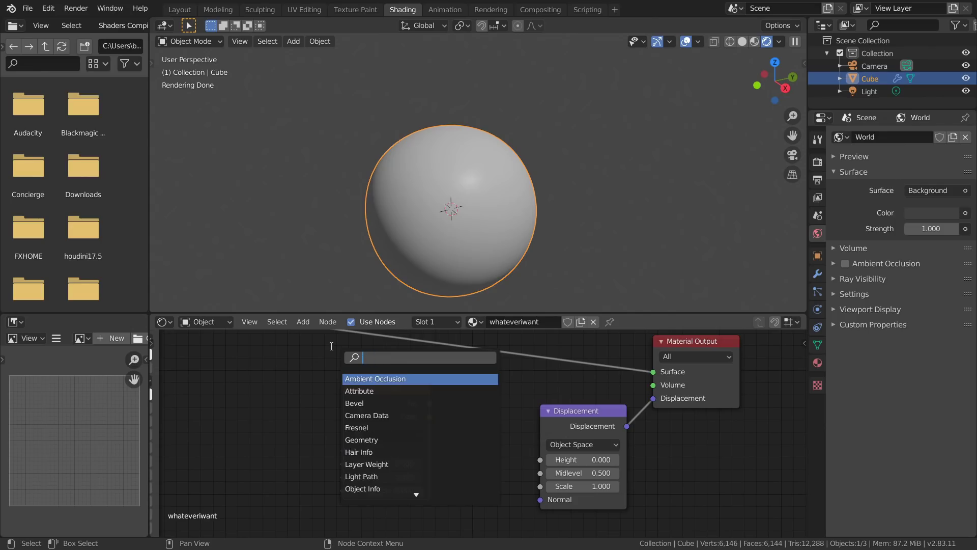
key("Escape")
Step: Connect the Noise Texture's Fac output to the Displacement node's Height input and check the sphere's surface
left_click_drag(430, 403, 540, 460)
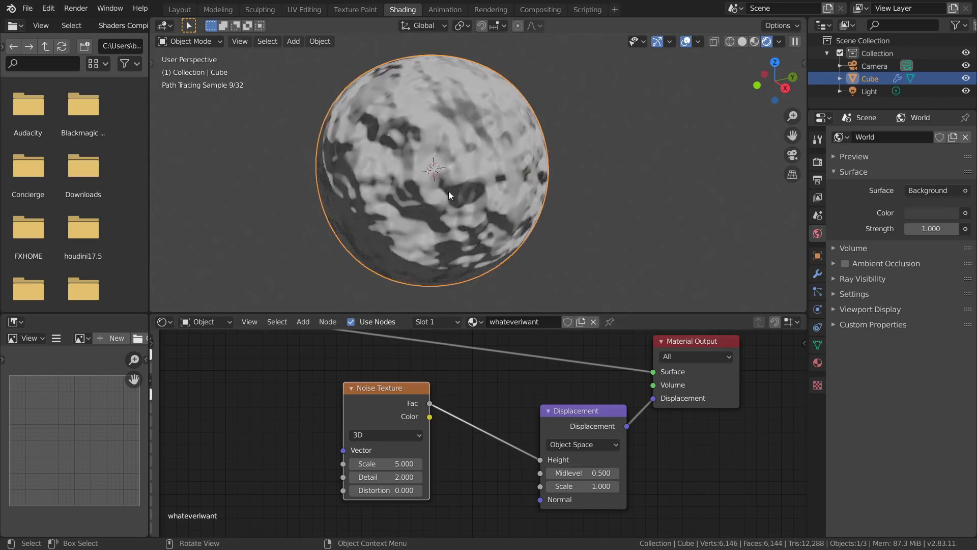
middle_click_drag(462, 171, 459, 164)
scroll(468, 147, "up", 3)
mouse_move(425, 198)
middle_mouse_down()
mouse_move(392, 199)
mouse_move(453, 169)
mouse_move(409, 194)
middle_mouse_up()
scroll(360, 245, "down", 3)
middle_click_drag(360, 244, 425, 233)
Step: Select the light and reposition it nearer to the sphere so the surface is lit more strongly
left_click(854, 91)
scroll(586, 139, "down", 5)
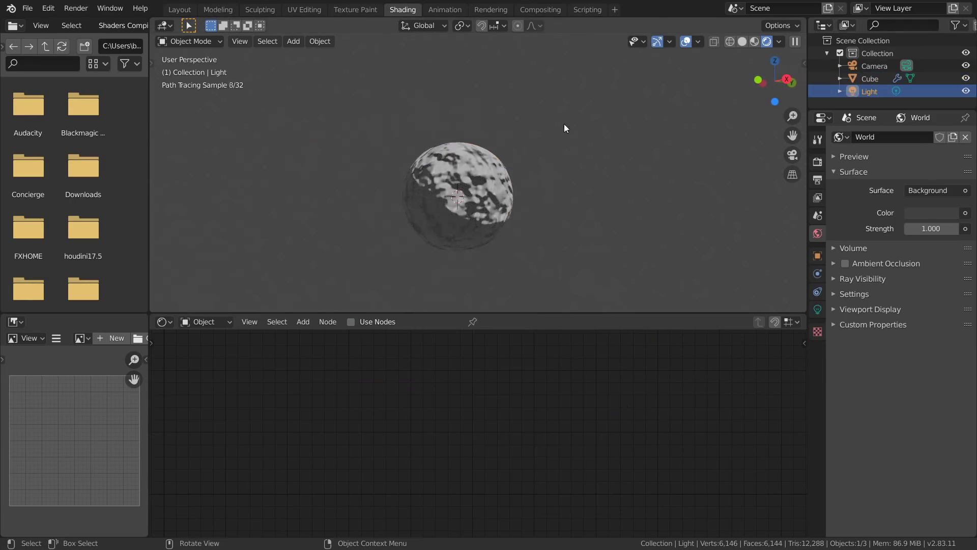
scroll(590, 118, "down", 8)
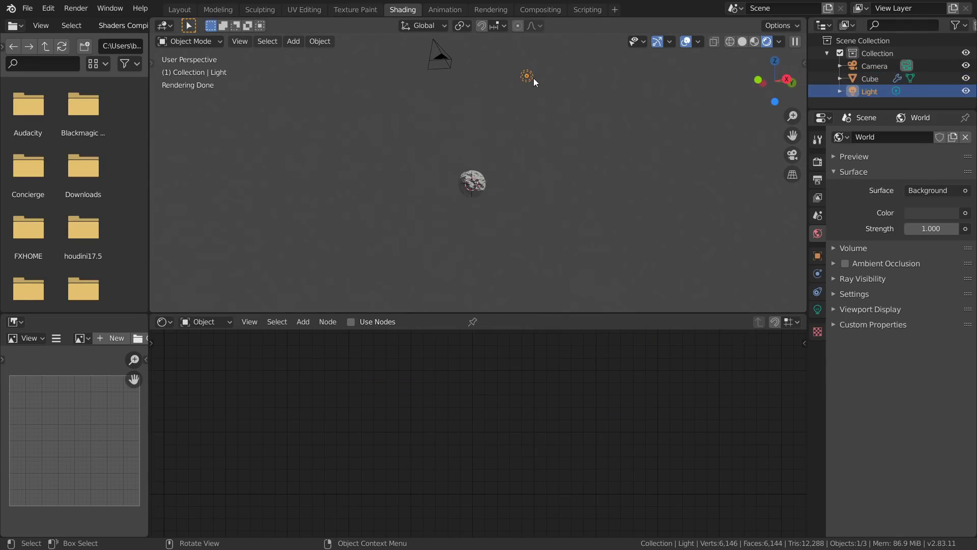
key("g")
left_click(490, 170)
scroll(457, 171, "up", 7)
key("g")
left_click(620, 56)
scroll(486, 179, "up", 6)
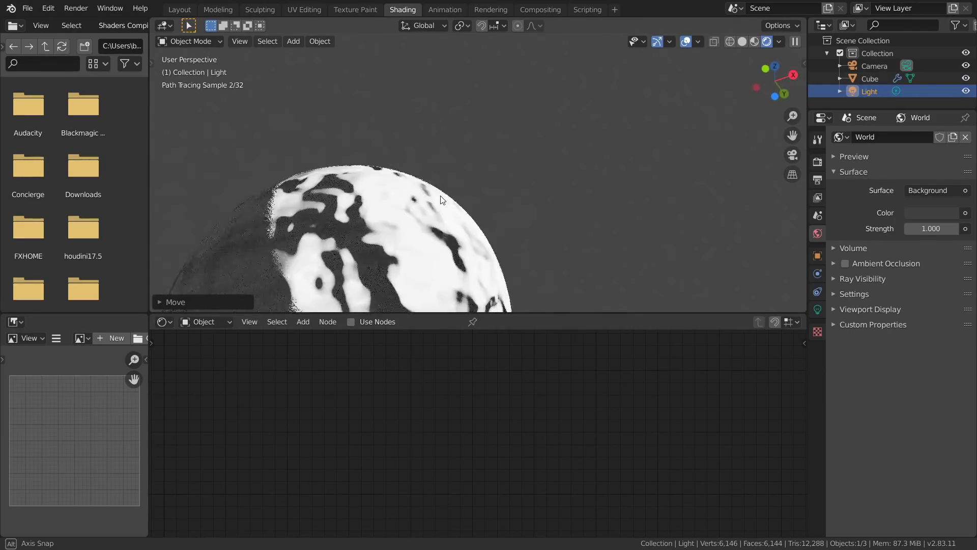
scroll(430, 211, "down", 3)
Step: Set the sphere material's displacement method to Displacement and Bump in its surface settings
left_click(422, 222)
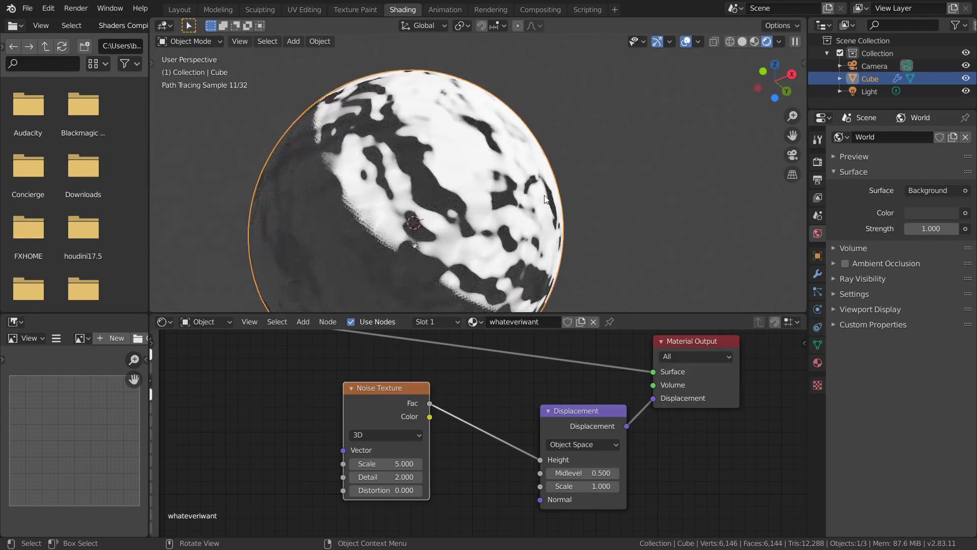
left_click(816, 362)
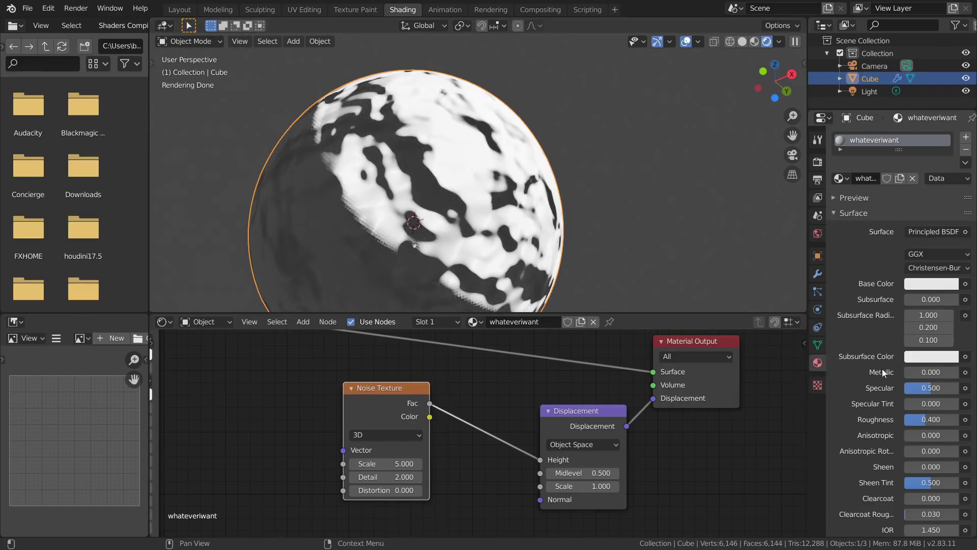
scroll(871, 365, "down", 10)
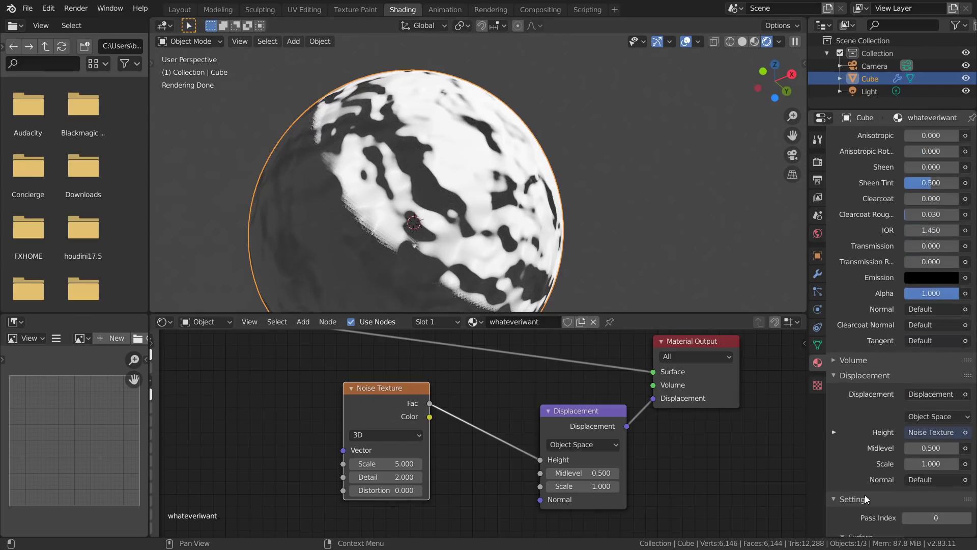
left_click(865, 498)
scroll(860, 442, "down", 6)
left_click(922, 416)
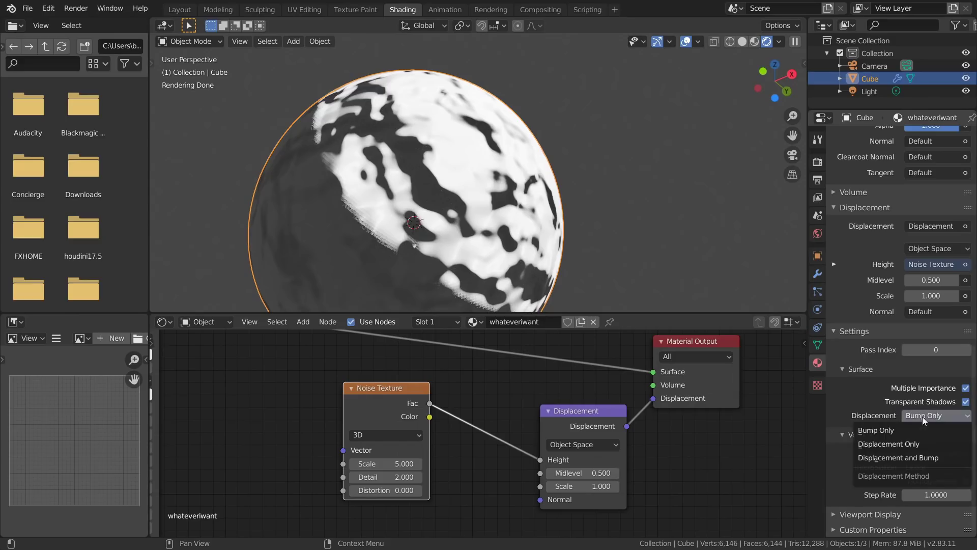
left_click(894, 458)
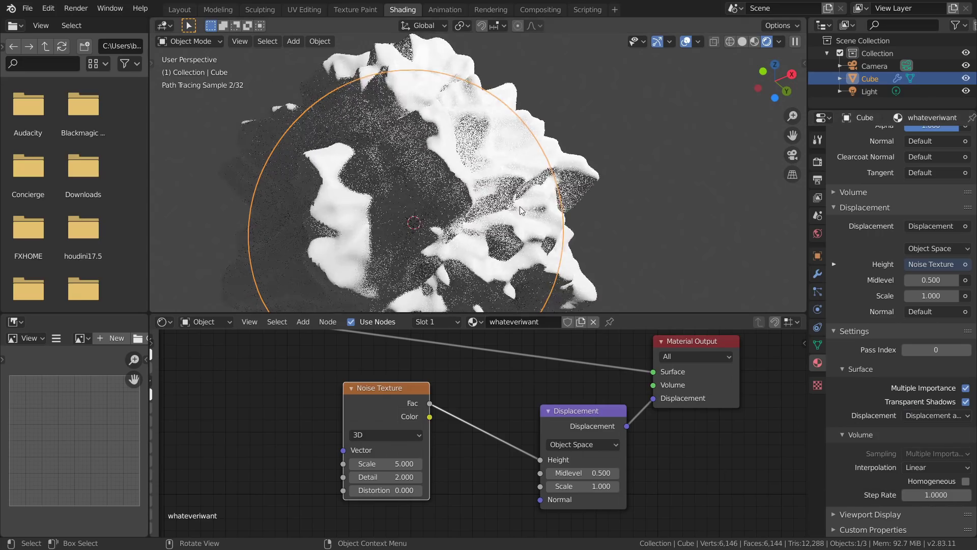
Step: Move the light farther away from the displaced sphere and reselect the sphere
scroll(520, 175, "down", 3)
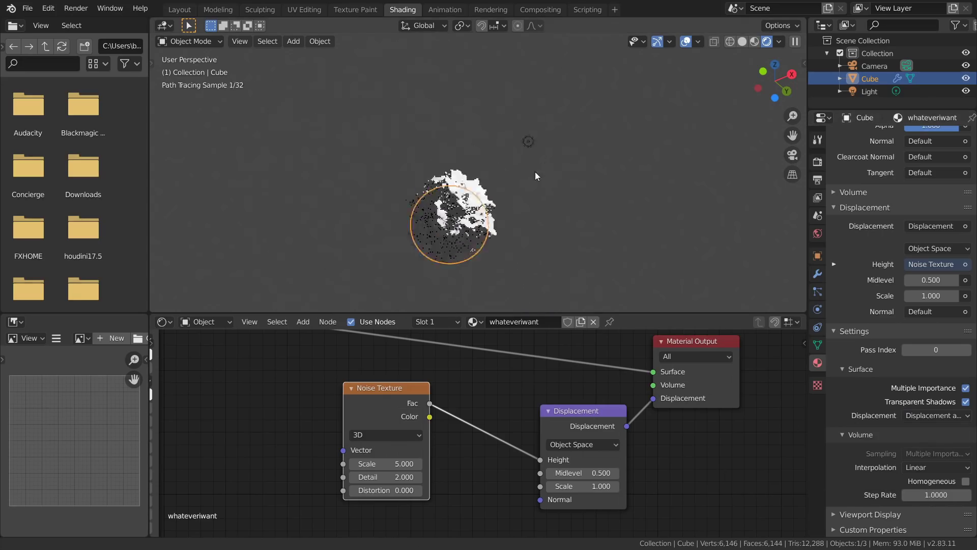
left_click(527, 144)
key("g")
left_click(577, 71)
left_click(486, 213)
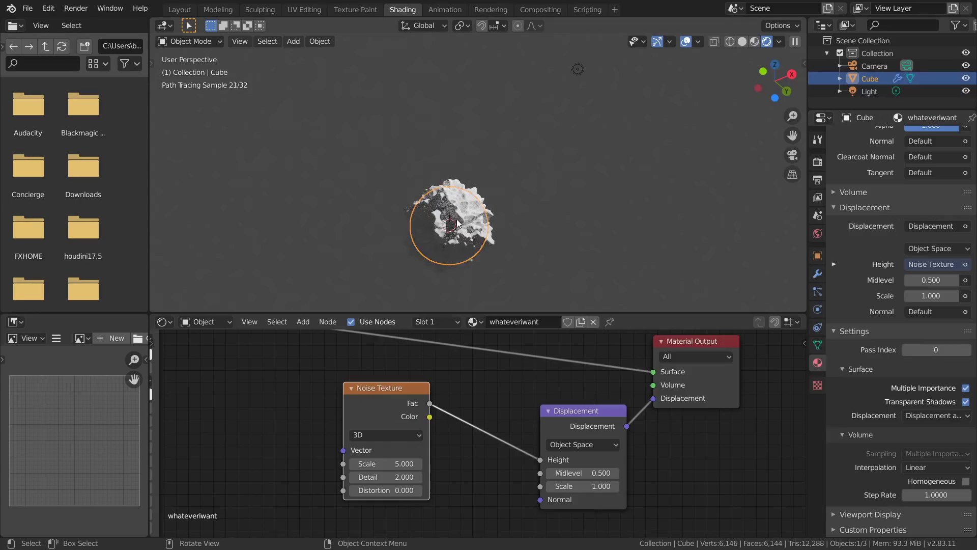
scroll(481, 217, "up", 3)
middle_click_drag(437, 243, 487, 150, "shift")
scroll(487, 148, "up", 1)
scroll(487, 148, "up", 1)
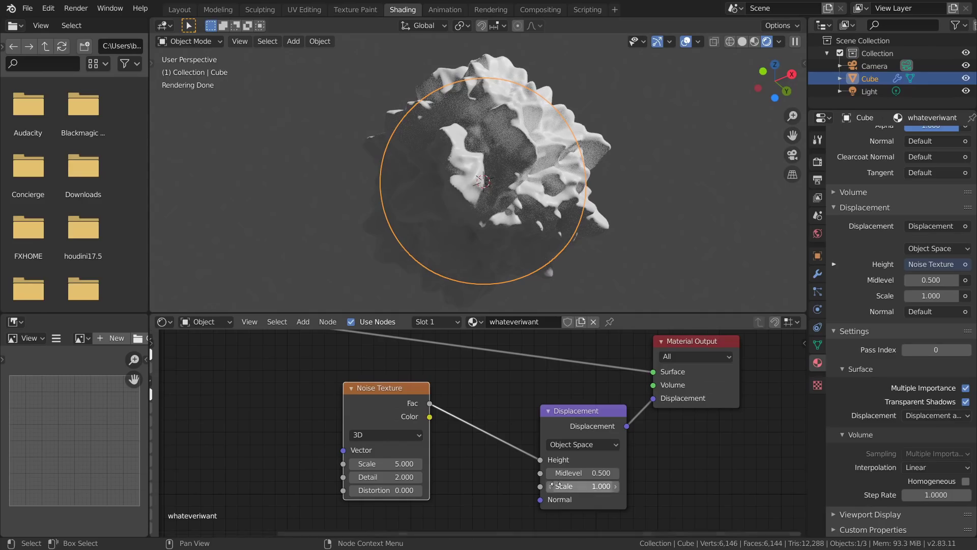
Step: Set the Displacement node's Midlevel to 0 and the Noise Texture's Scale to 25
left_click_drag(584, 473, 555, 472)
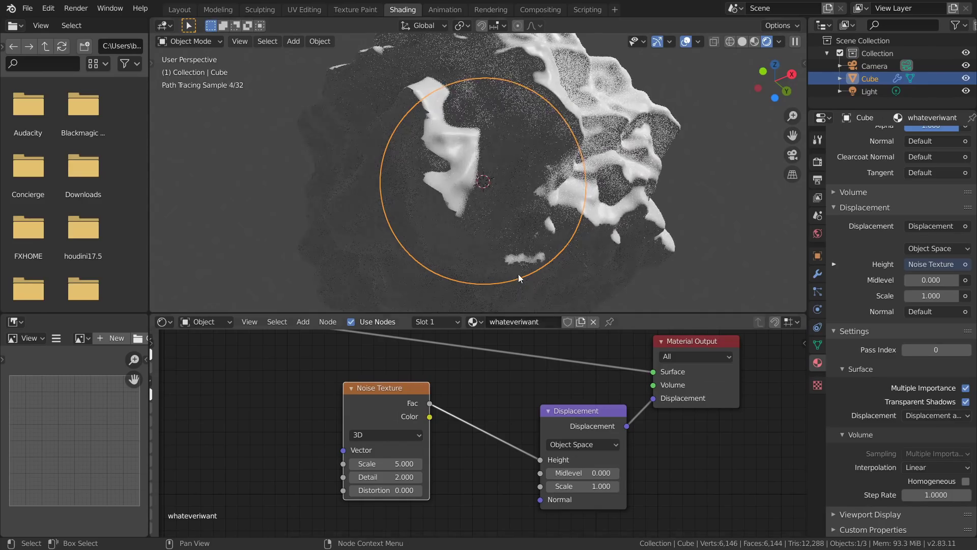
left_click(386, 463)
type("5.0")
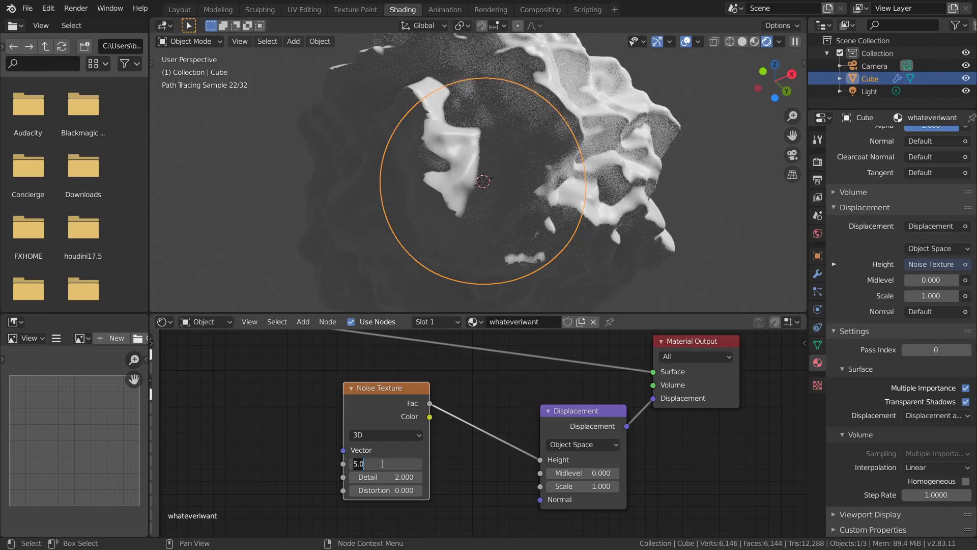
key("Return")
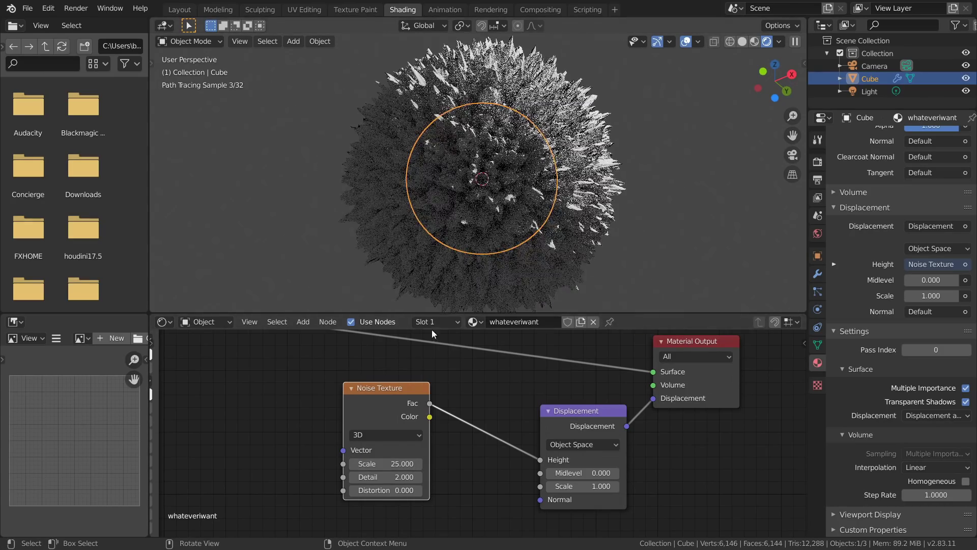
Step: Set the Noise Texture's Scale to 10 and its Detail to 8
left_click(382, 463)
type("10")
key("Return")
left_click(399, 477)
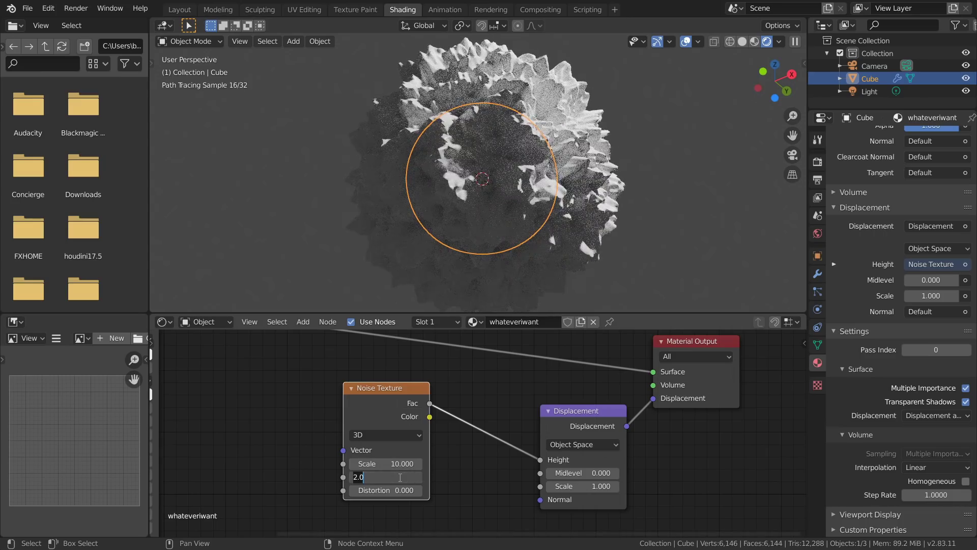
type("5")
key("Return")
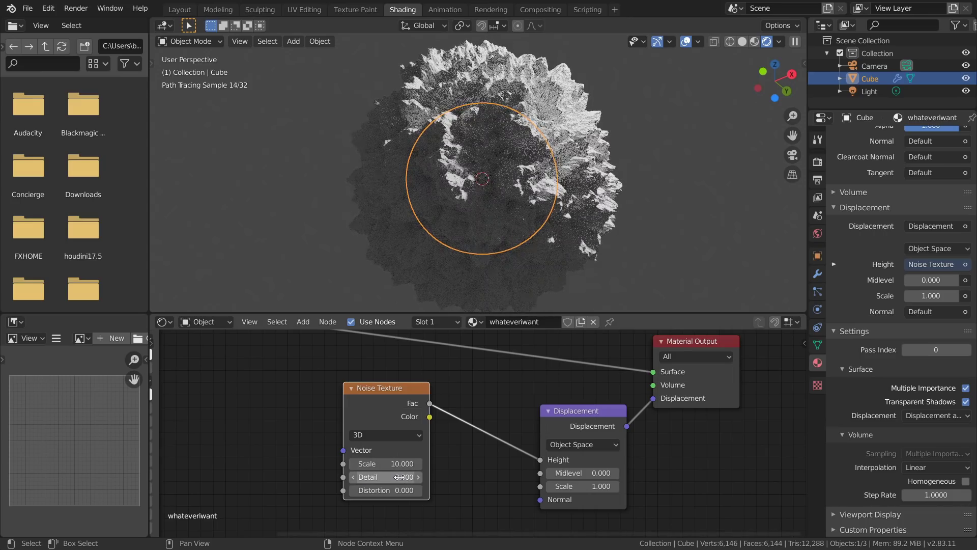
scroll(486, 164, "down", 1)
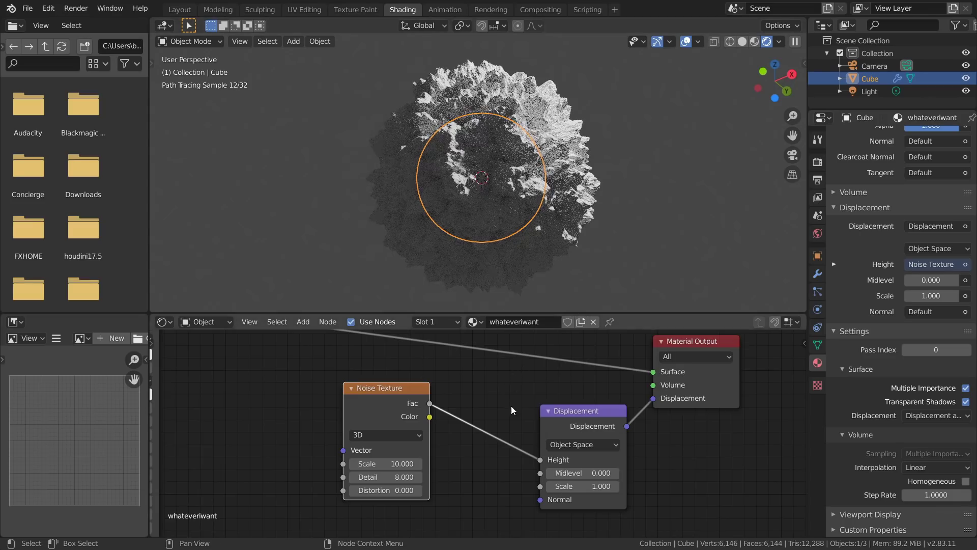
Step: Add a Gradient Texture node in the empty area above the existing nodes
scroll(511, 405, "down", 1)
scroll(511, 405, "down", 3)
middle_click_drag(463, 386, 463, 406)
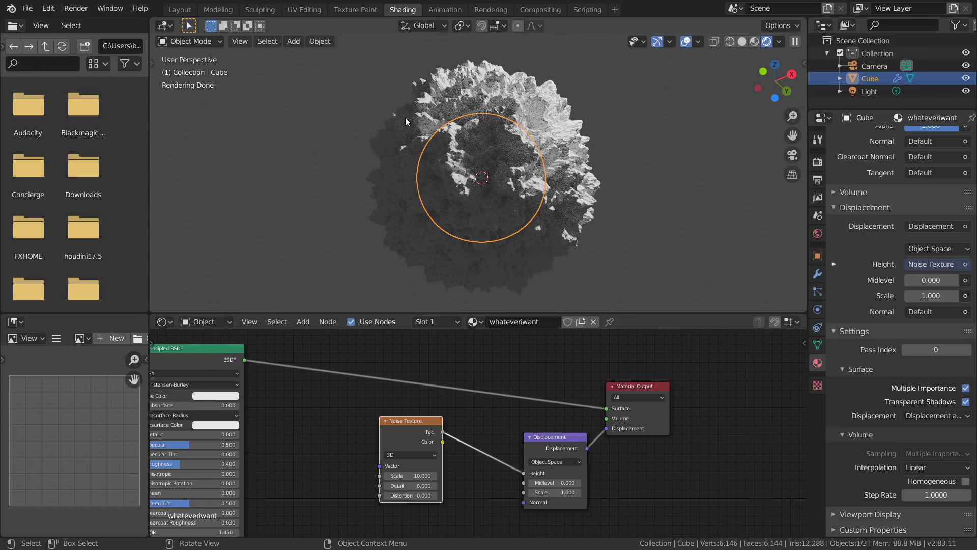
middle_click_drag(380, 334, 441, 451)
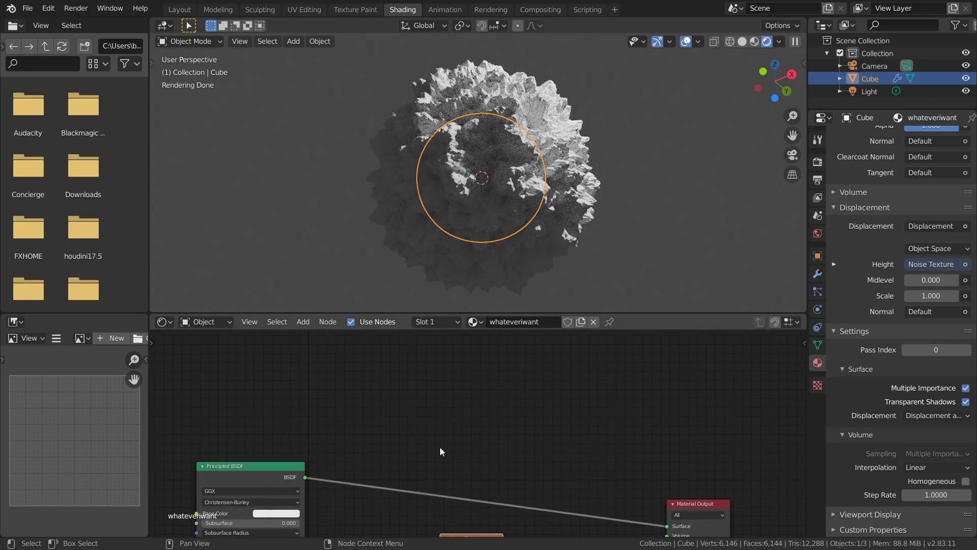
key("shift+a")
left_click(411, 366)
type("grad")
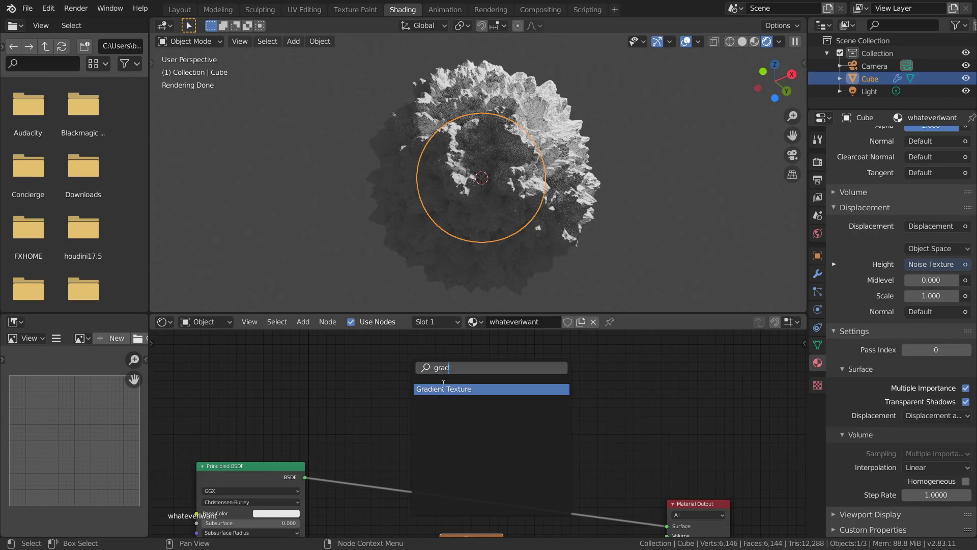
key("Return")
left_click(426, 382)
Step: Set the Gradient Texture's type to Quadratic sphere
scroll(438, 387, "up", 2)
left_click(435, 418)
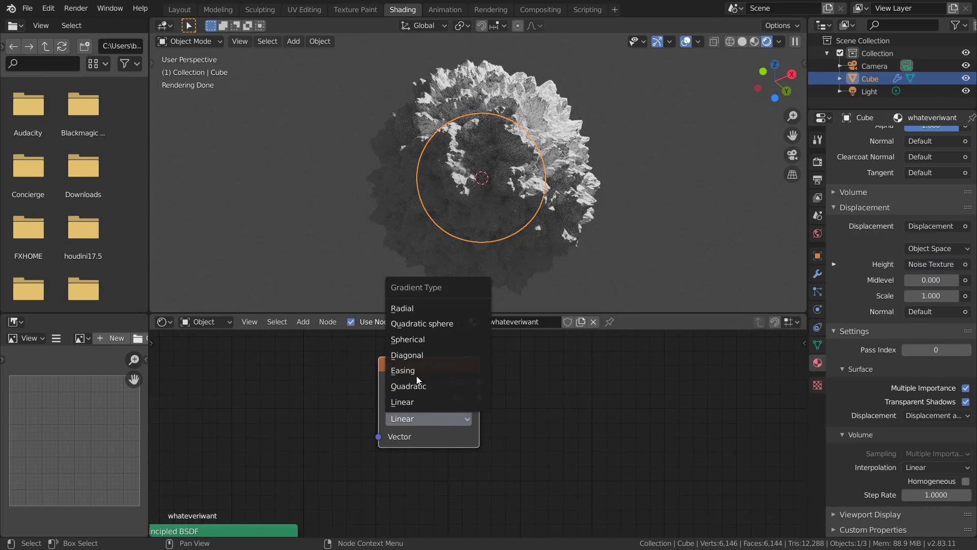
left_click(420, 325)
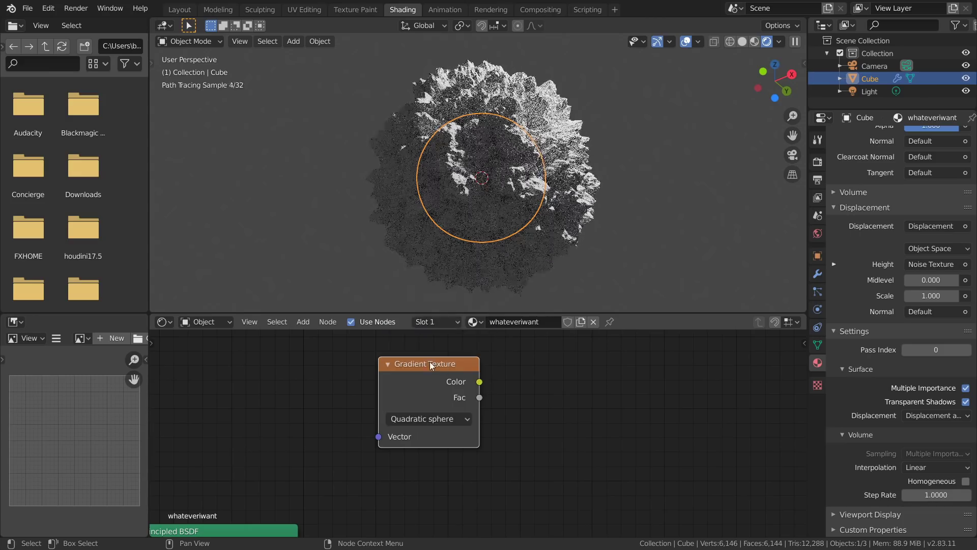
middle_click_drag(401, 378, 371, 364, "ctrl")
middle_click_drag(430, 397, 494, 400)
scroll(468, 420, "down", 3)
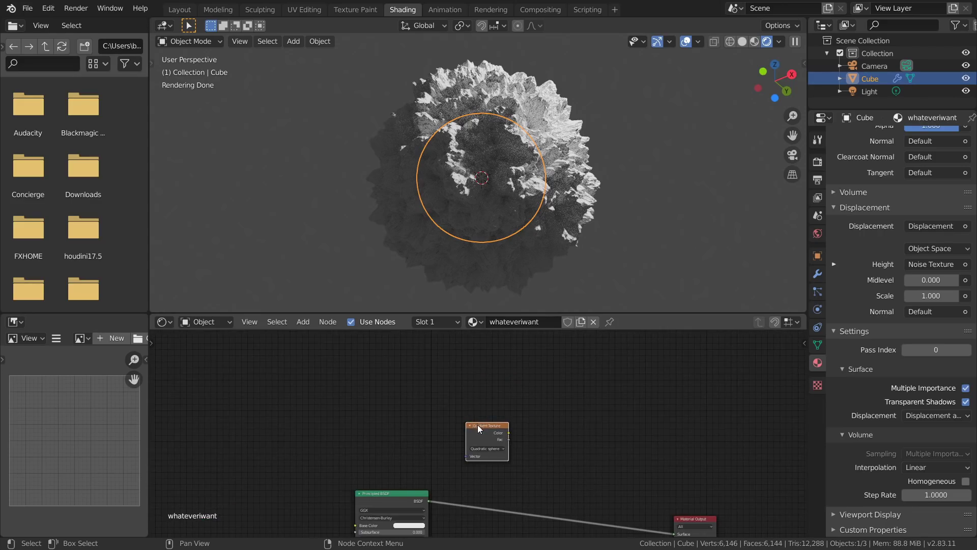
Step: Generate linked Texture Coordinate and Mapping nodes for the Gradient Texture in one go, and delete them again
key("ctrl+t")
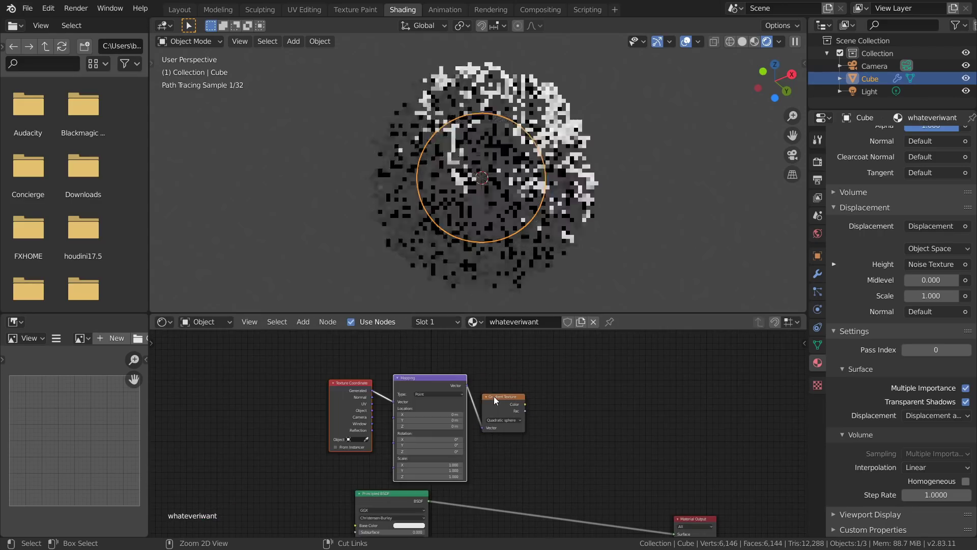
scroll(474, 392, "up", 3)
middle_click_drag(466, 397, 519, 410)
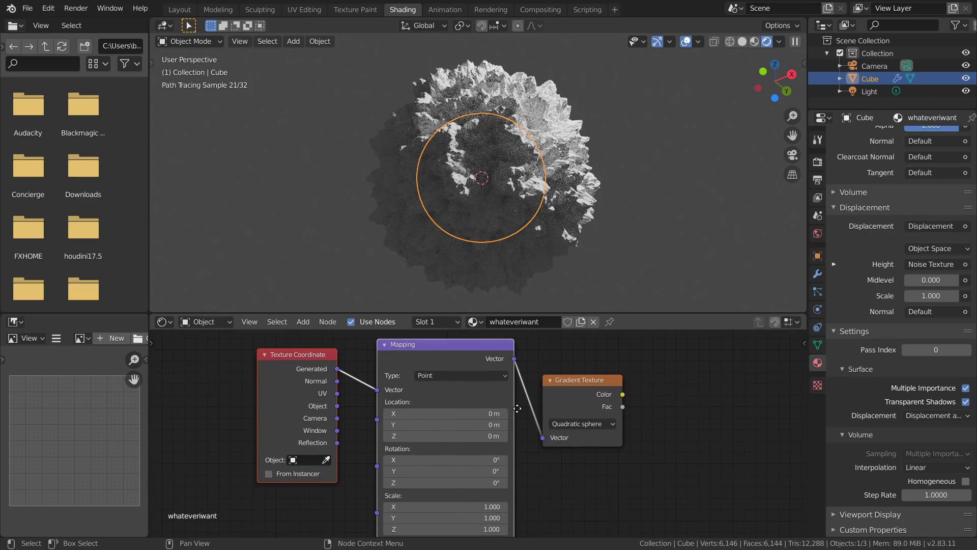
key("x")
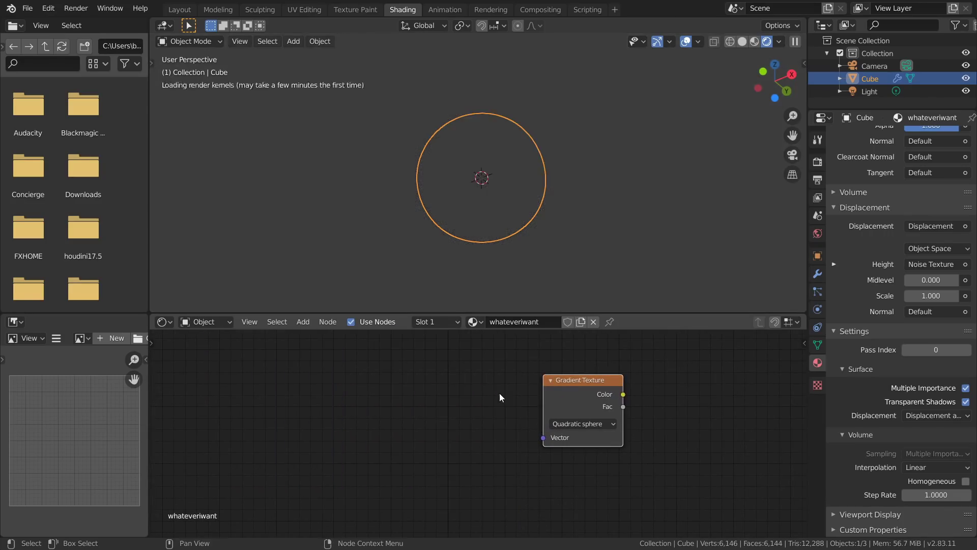
Step: Add a Mapping node and connect its Vector output to the Gradient Texture's Vector input
key("shift+a")
left_click(383, 376)
type("mapp")
key("Return")
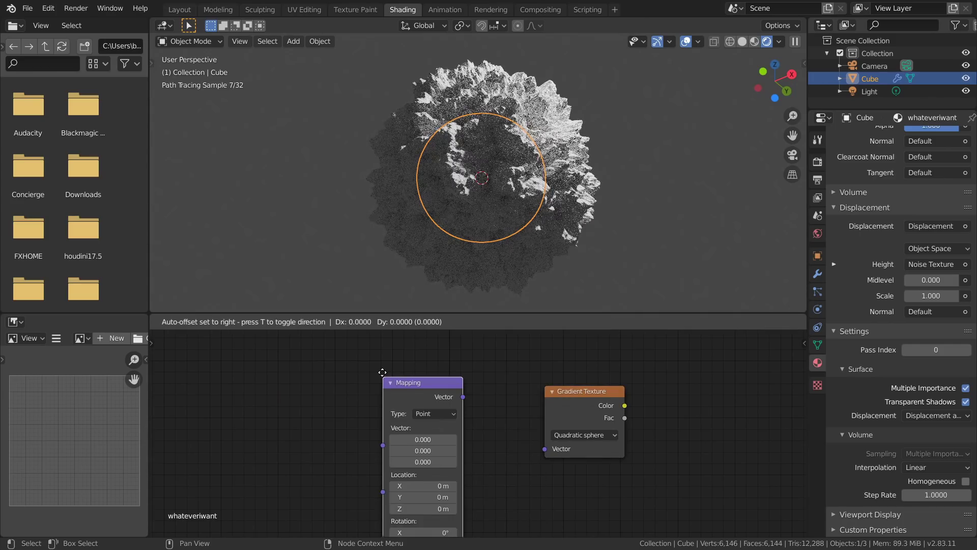
left_click(470, 377)
left_click_drag(472, 367, 544, 448)
middle_click_drag(350, 389, 511, 404)
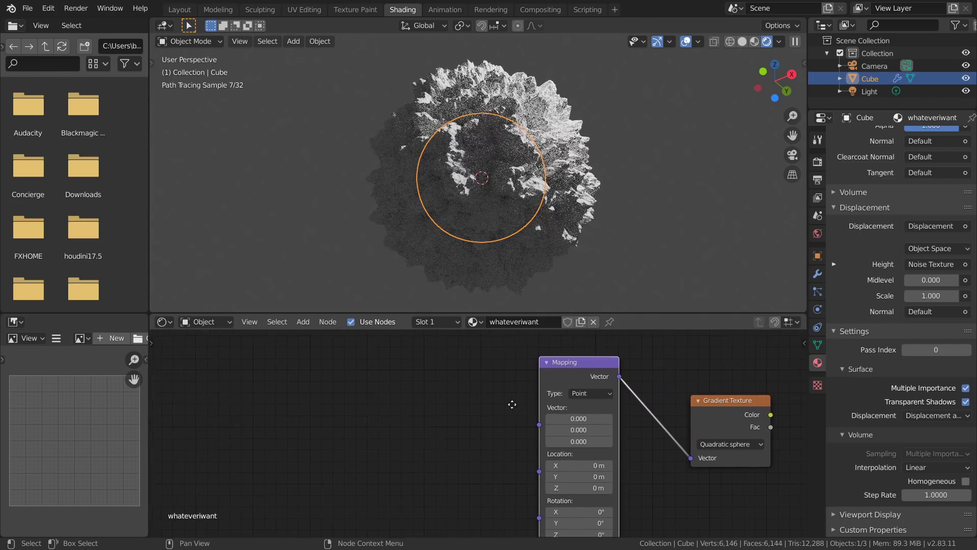
Step: Add a Texture Coordinate node and connect its Object output to the Mapping node's Vector input
key("shift+a")
left_click(418, 378)
type("tex")
key("Return")
left_click(365, 392)
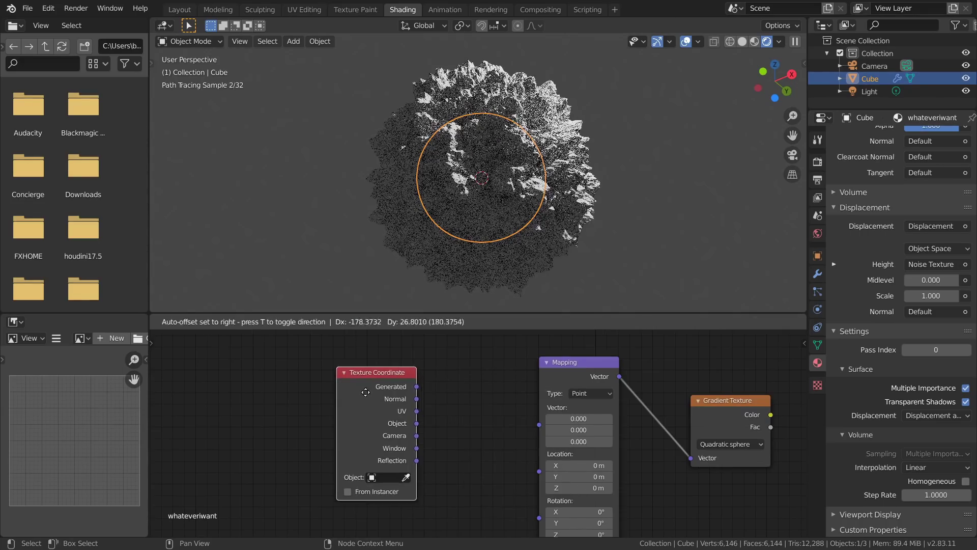
middle_click_drag(430, 398, 323, 382)
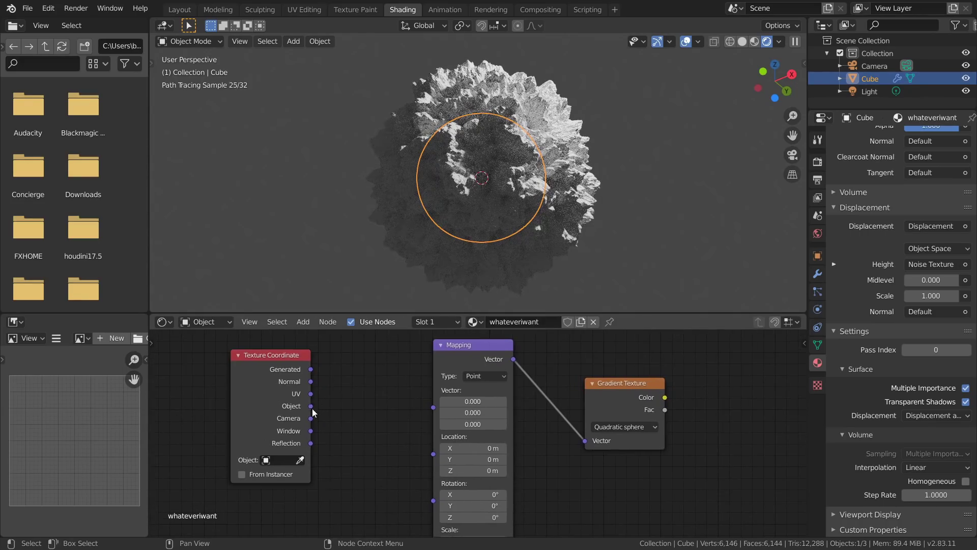
left_click_drag(311, 406, 429, 406)
middle_click_drag(420, 405, 399, 402)
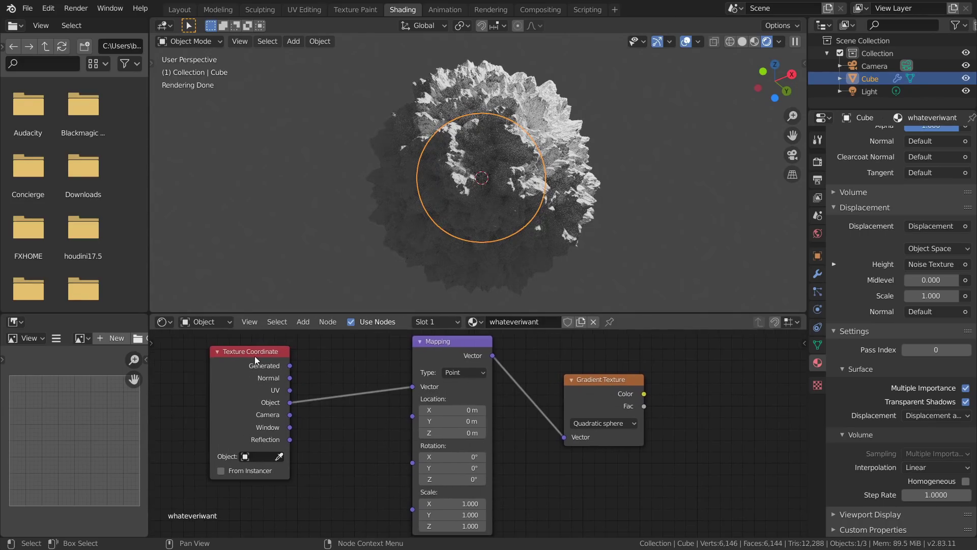
Step: Arrange the Texture Coordinate, Mapping and Gradient Texture nodes closer together in the shader graph
left_click_drag(251, 360, 291, 355)
left_click_drag(468, 354, 452, 350)
left_click_drag(577, 399, 547, 388)
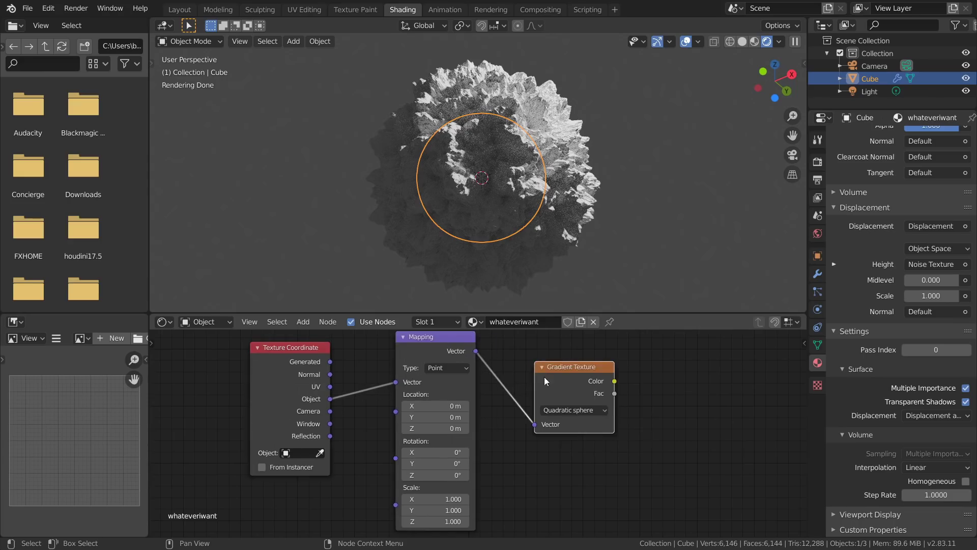
Step: Preview the Gradient Texture's Color output on the sphere through a Viewer node
middle_click_drag(481, 402, 386, 379)
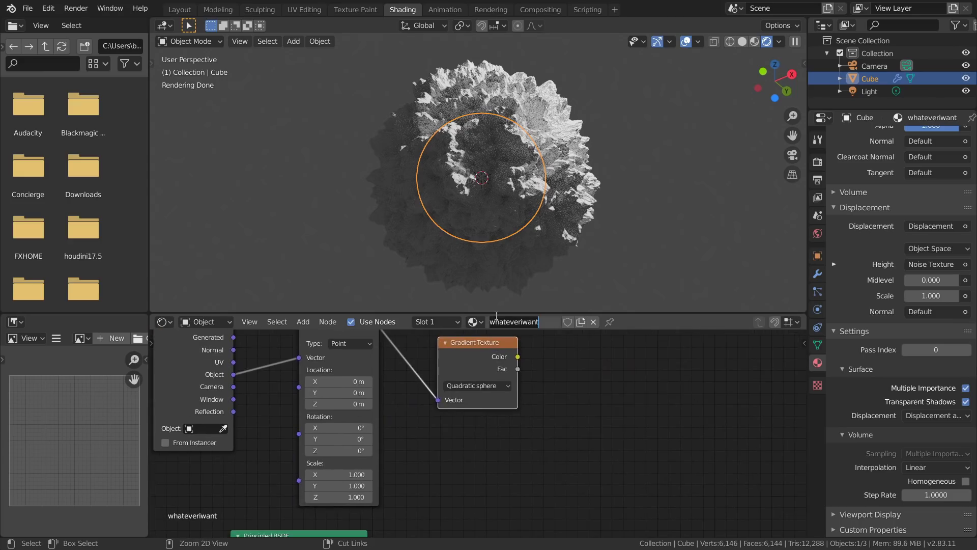
left_click(490, 344, "ctrl+shift")
middle_click_drag(532, 218, 527, 197)
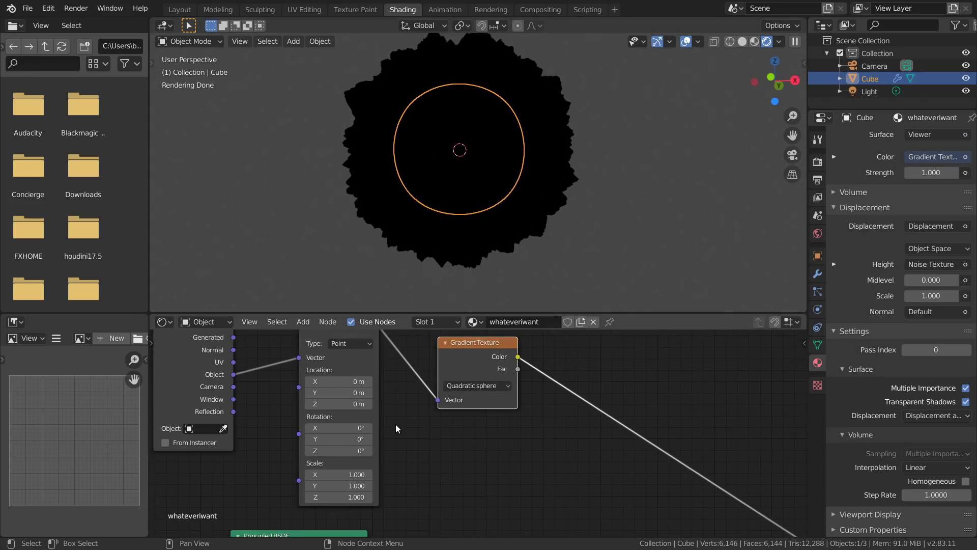
middle_click_drag(376, 427, 495, 456)
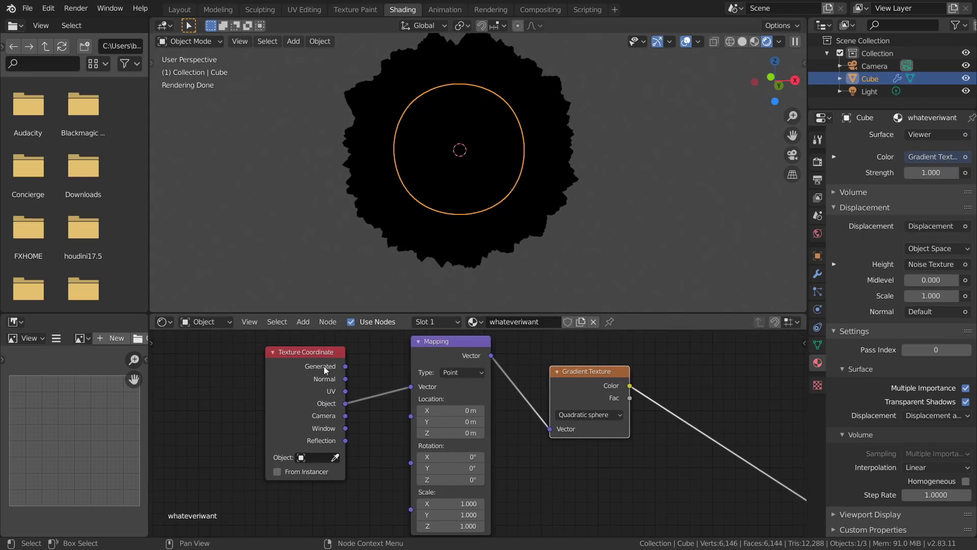
Step: Add a Plain Axes empty at the sphere's centre and raise it along Z to the top of the sphere
middle_click_drag(439, 158, 449, 219, "shift")
scroll(392, 207, "down", 2)
key("shift+a")
mouse_move(319, 324)
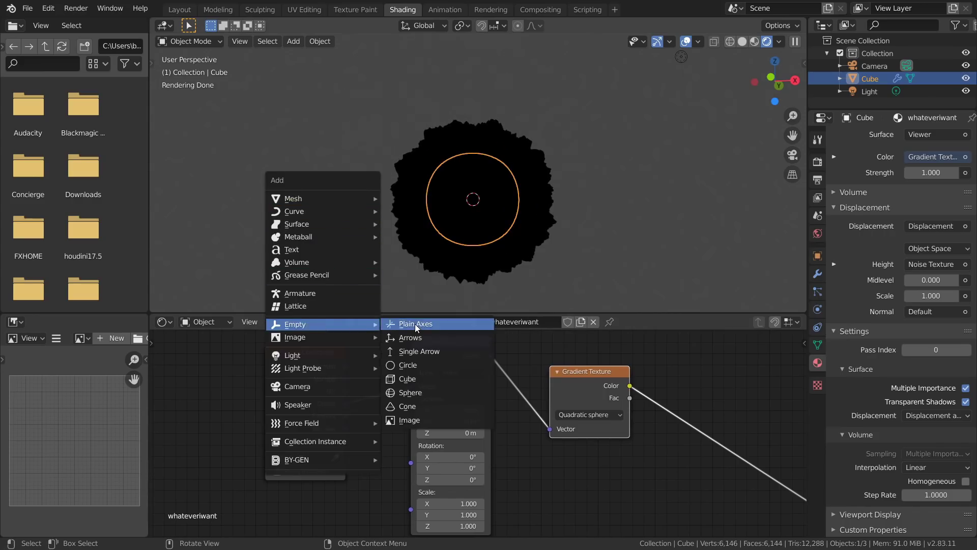
left_click(414, 324)
key("g")
key("z")
left_click(496, 113)
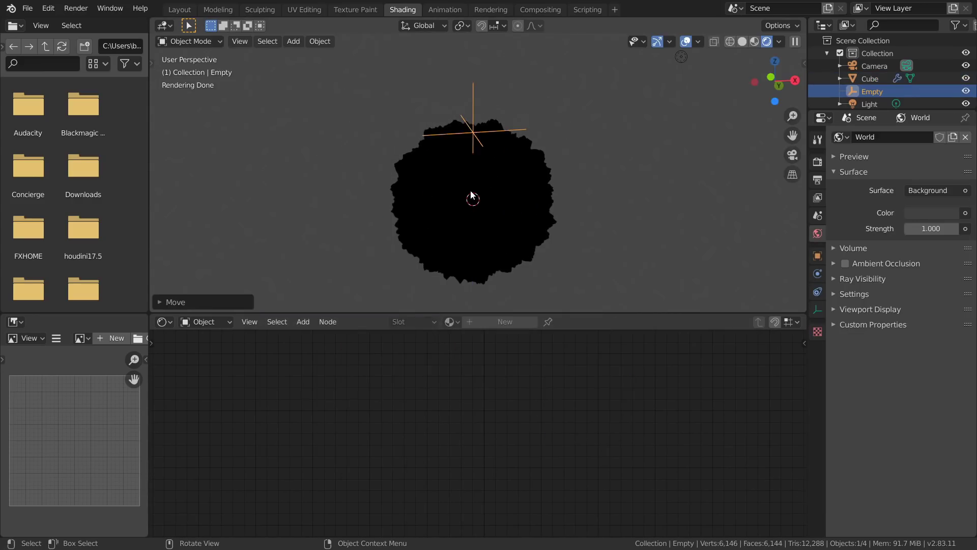
Step: Set the Empty as the Object of the Texture Coordinate node in the sphere's material
left_click(484, 218)
left_click(316, 457)
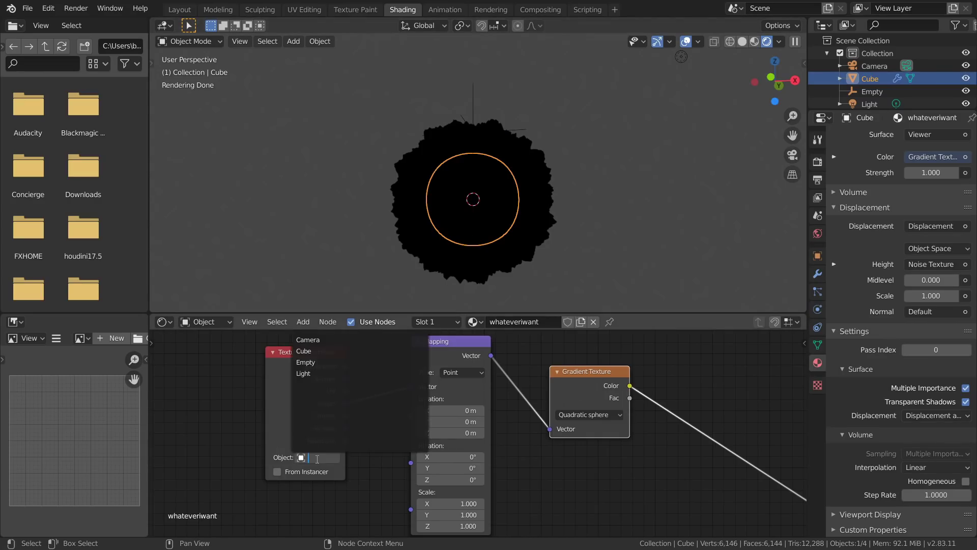
left_click(318, 362)
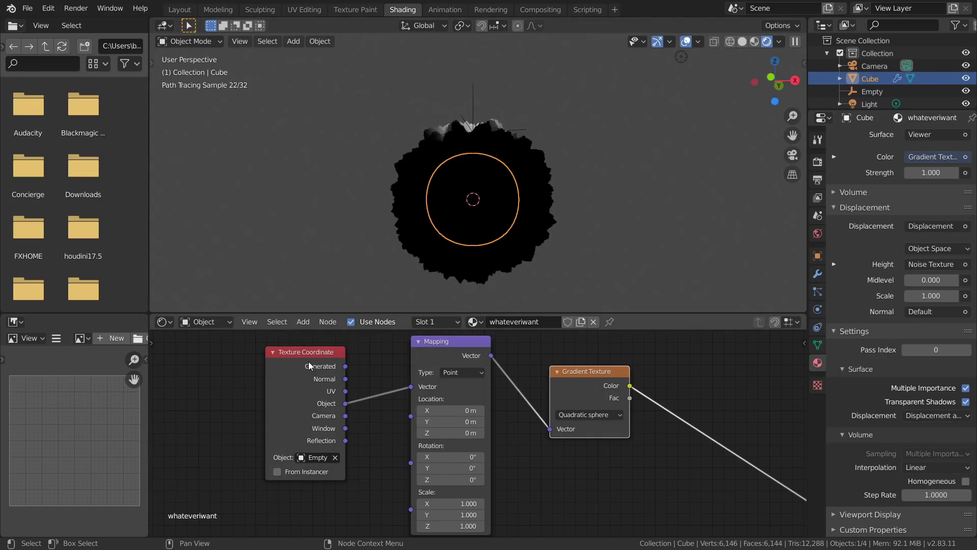
Step: Move the empty around the sphere to test how the gradient follows it, leaving it just above the top
left_click(476, 106)
key("g")
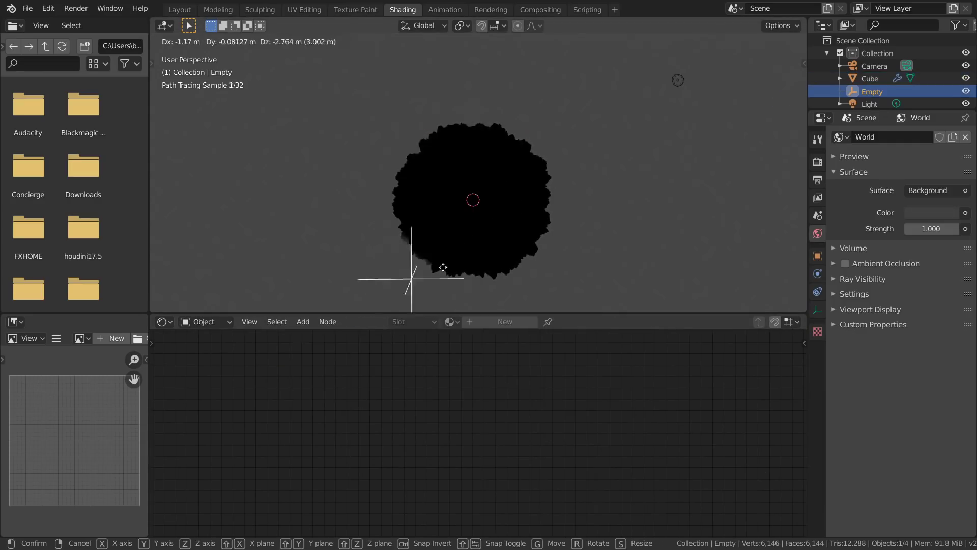
left_click(507, 117)
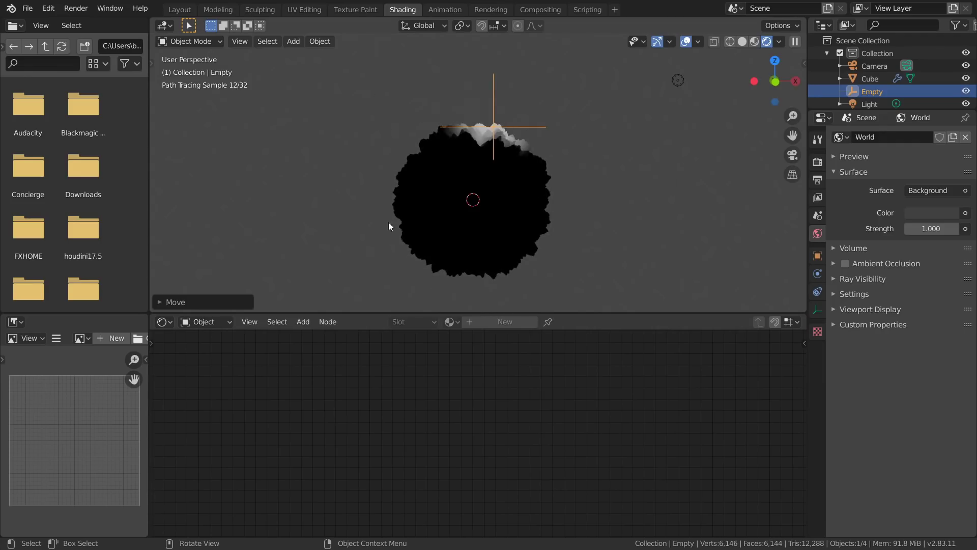
scroll(519, 97, "up", 1)
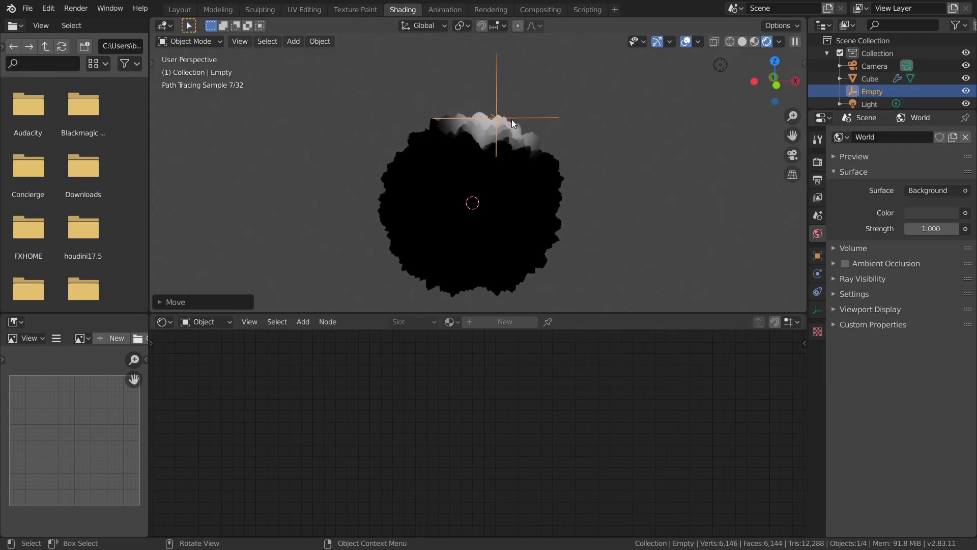
key("g")
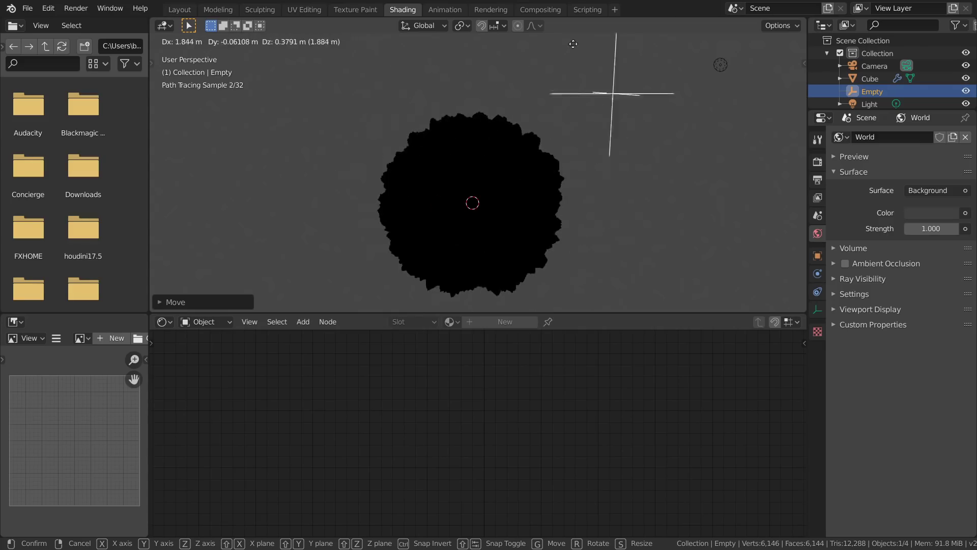
left_click(531, 132)
key("g")
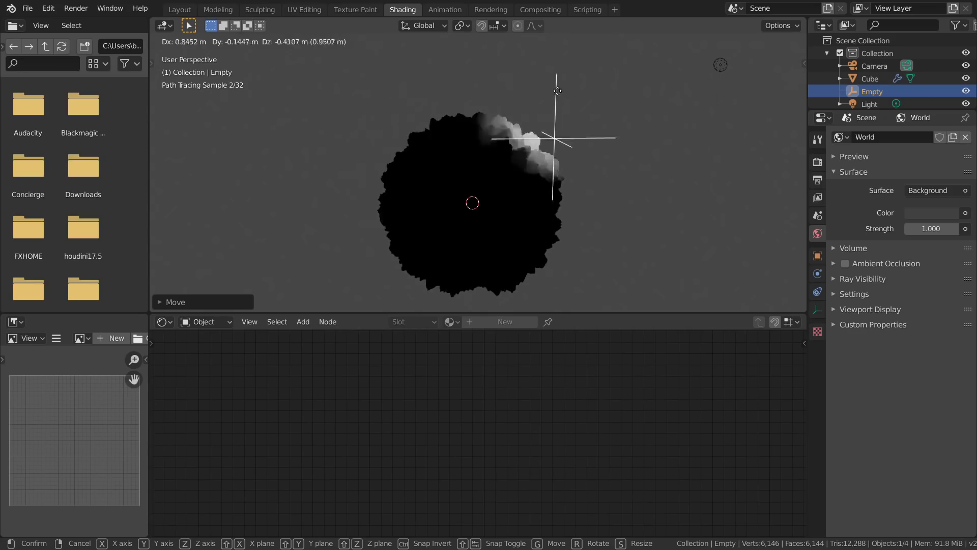
left_click(493, 138)
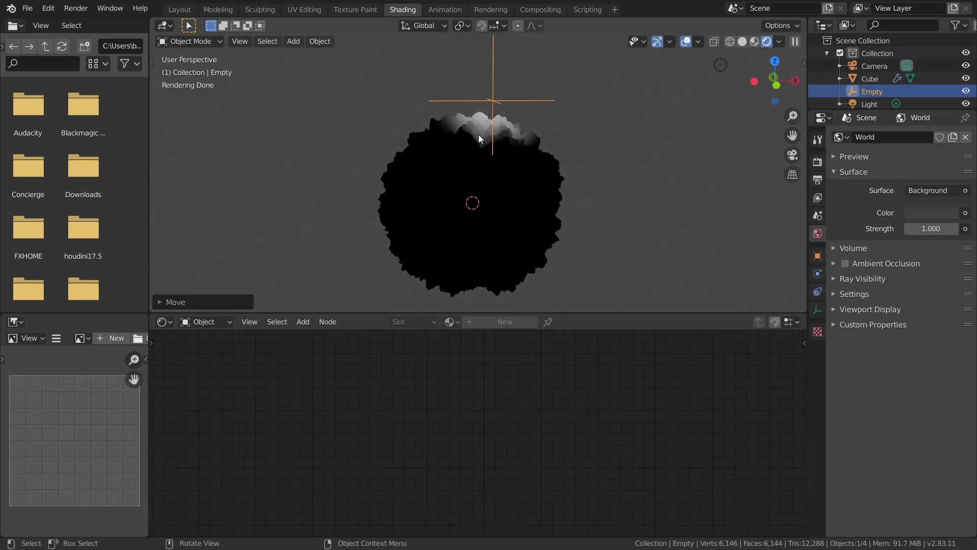
Step: In the sphere's material, shift the Noise Texture away from the Displacement node and bring the Gradient Texture down near it
left_click(481, 152)
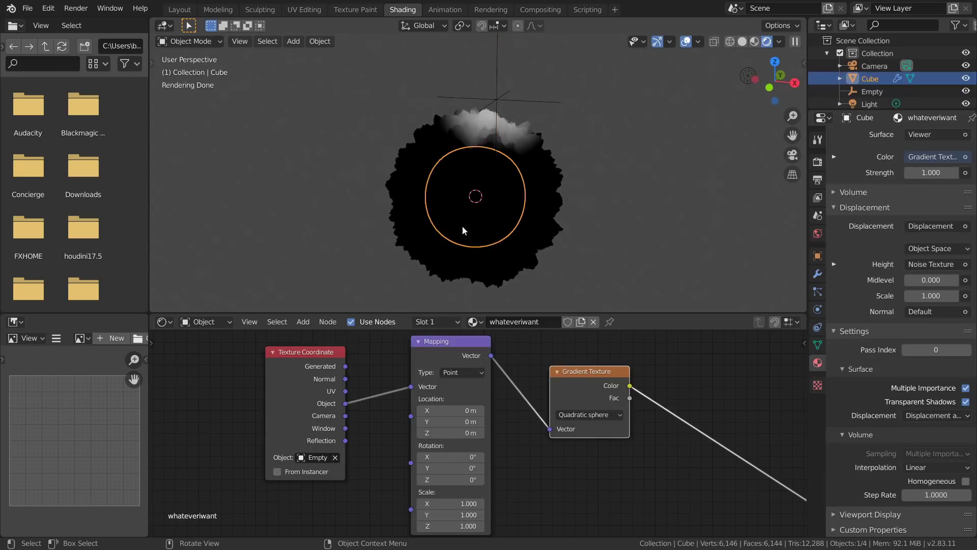
middle_click_drag(642, 423, 447, 386)
scroll(446, 386, "down", 8)
middle_click_drag(485, 469, 476, 426)
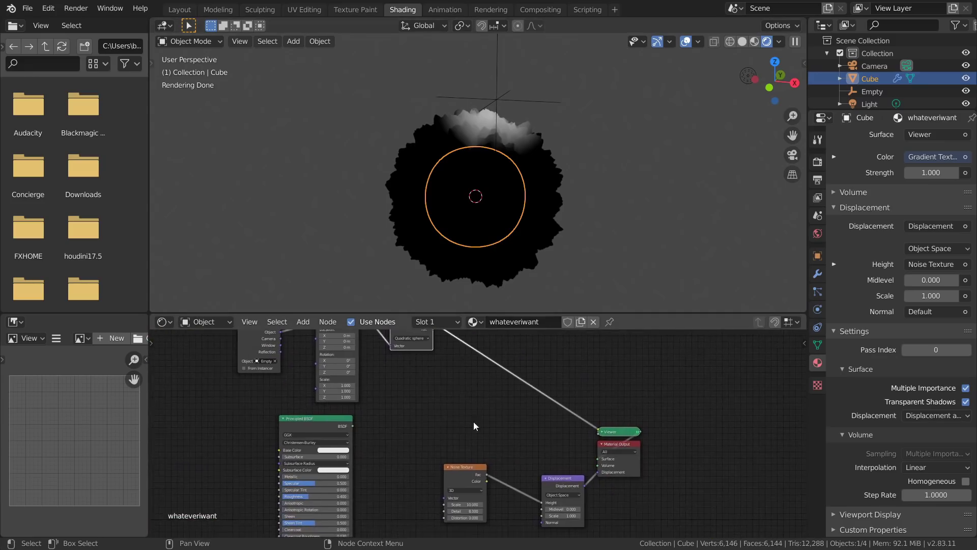
left_click_drag(472, 469, 426, 474)
middle_click_drag(428, 371, 433, 424)
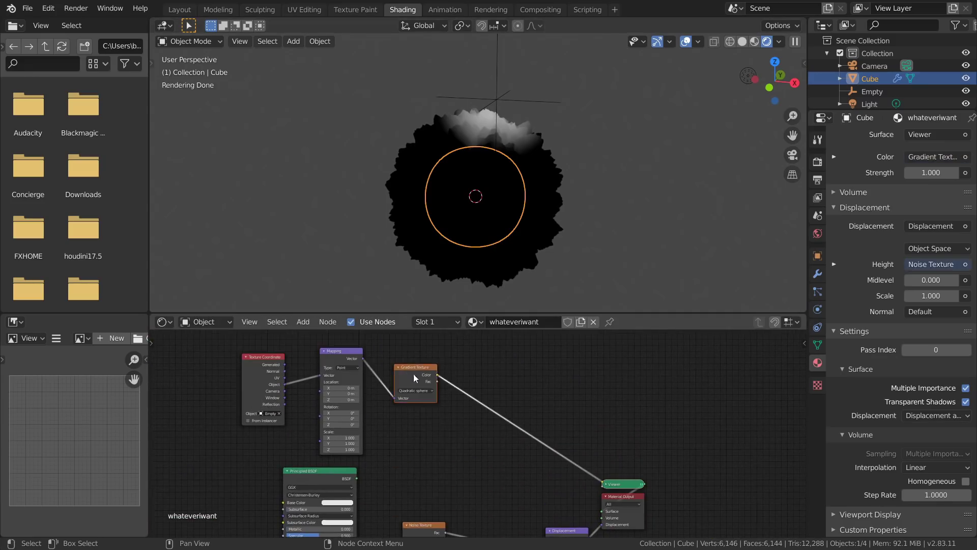
left_click_drag(417, 378, 425, 456)
scroll(478, 410, "up", 3)
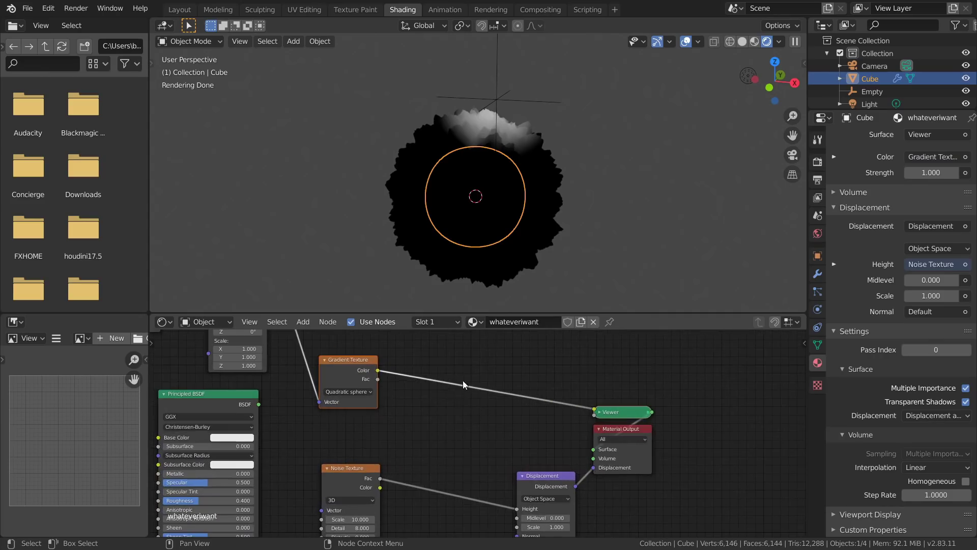
Step: Insert a Math node set to Multiply between the Noise Texture's Fac and the Displacement's Height, and feed the Gradient Texture's Fac into its second Value
key("shift+a")
left_click(460, 374)
type("math")
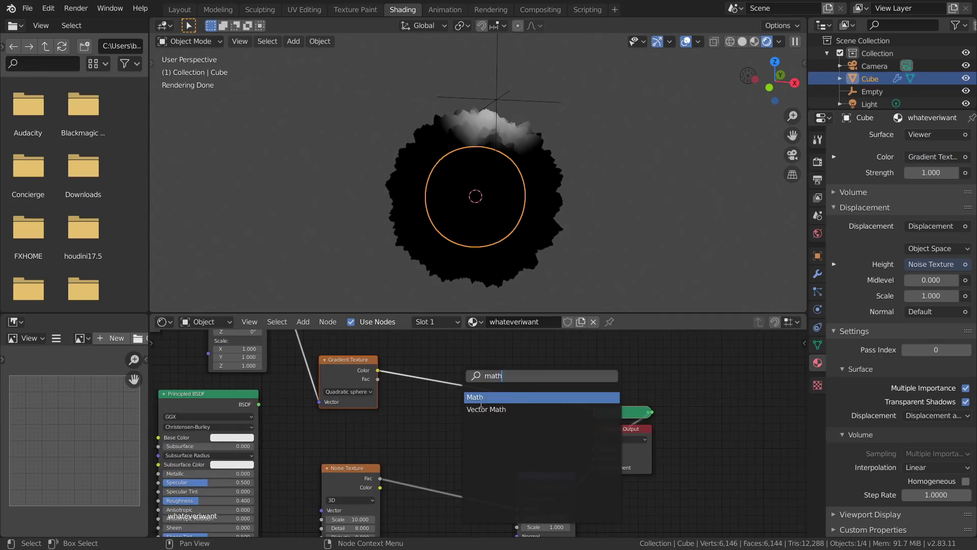
key("Return")
left_click(445, 499)
left_click(446, 500)
left_click(451, 478)
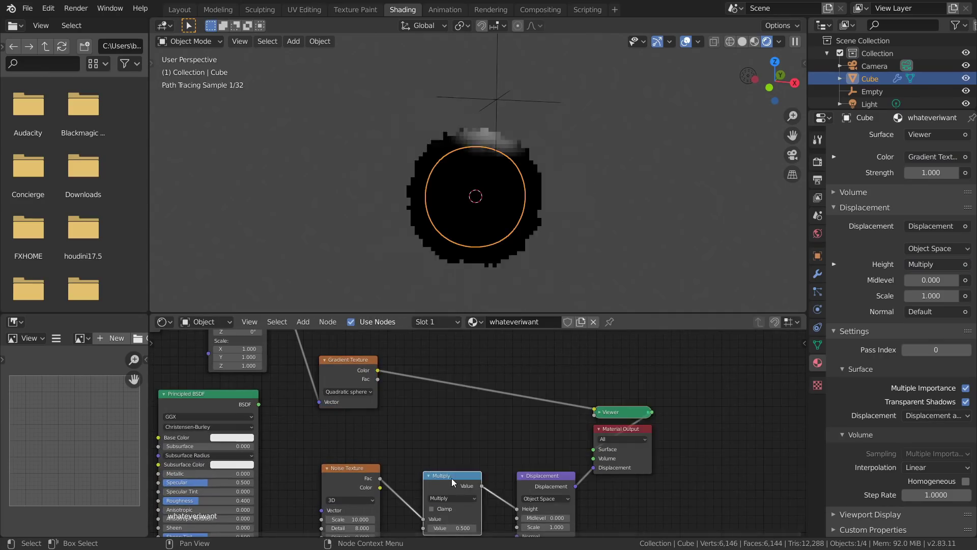
left_click_drag(450, 478, 449, 392)
left_click_drag(422, 442, 378, 379)
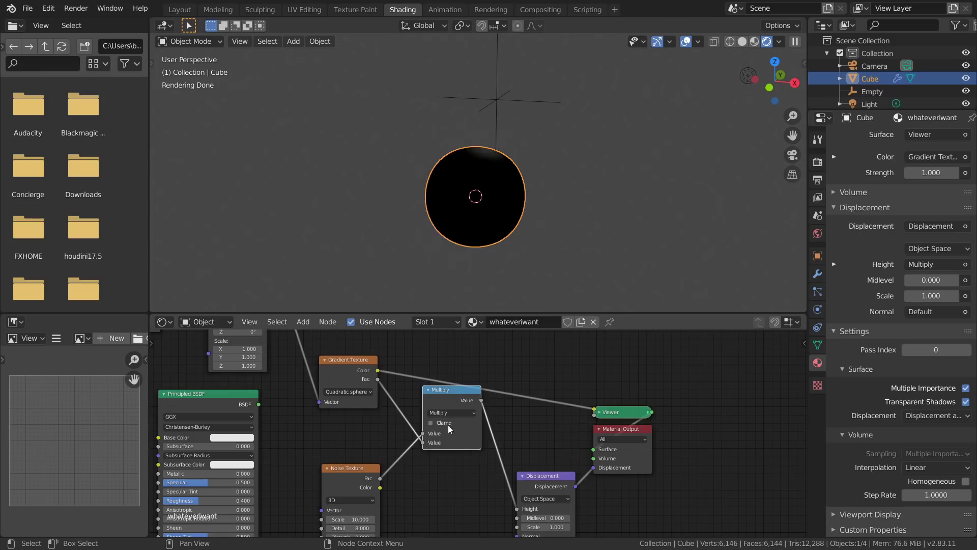
Step: Connect the Principled BSDF to the Material Output's Surface input and delete the Viewer node
scroll(451, 418, "up", 3)
right_click_drag(530, 408, 511, 359, "ctrl")
middle_click_drag(185, 400, 285, 410)
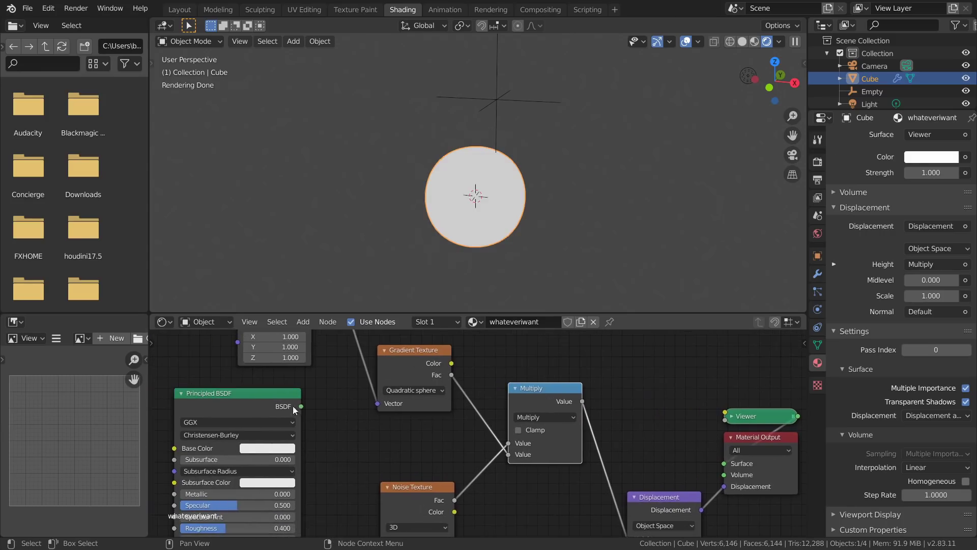
mouse_move(302, 406)
left_mouse_down()
mouse_move(403, 409)
mouse_move(733, 466)
mouse_move(724, 463)
left_mouse_up()
key("x")
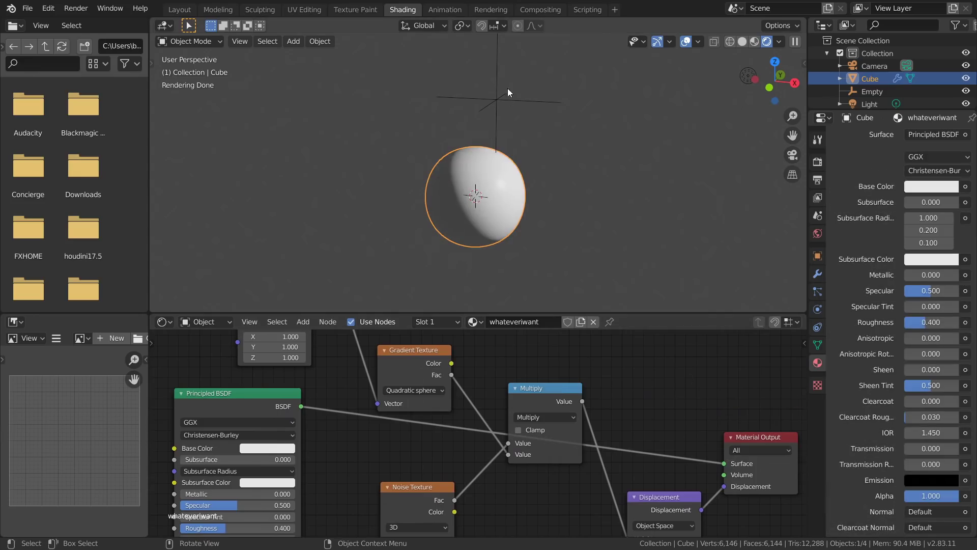
middle_click_drag(553, 441, 551, 446)
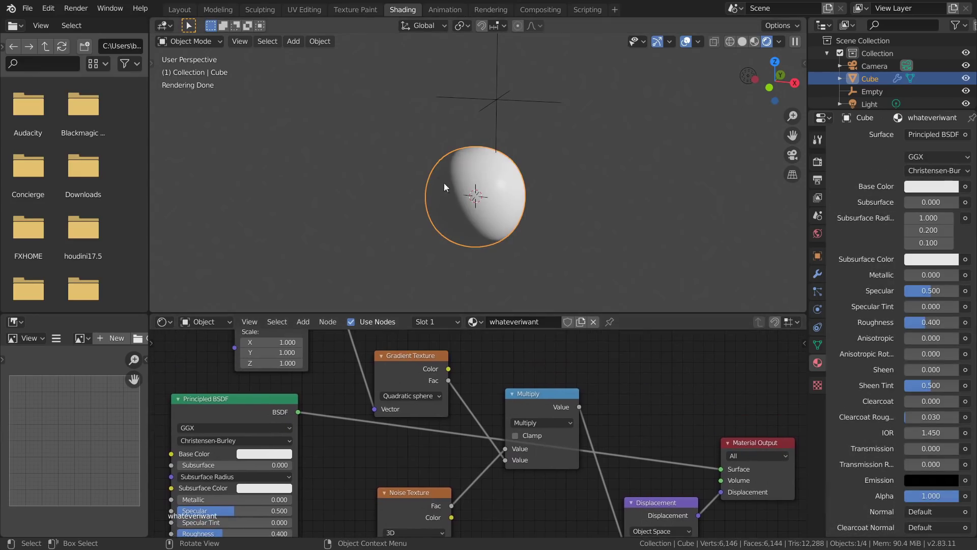
Step: Move the empty down closer to the top of the sphere
left_click(502, 96)
key("g")
left_click(500, 137)
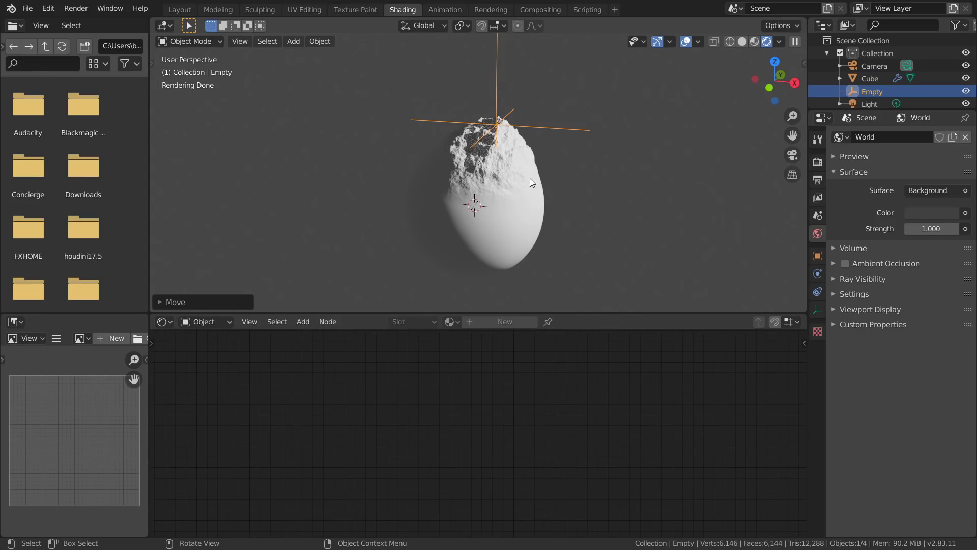
Step: In the right orthographic view, move the empty to one side of the sphere, down below it, and across to the opposite side
left_click(793, 82)
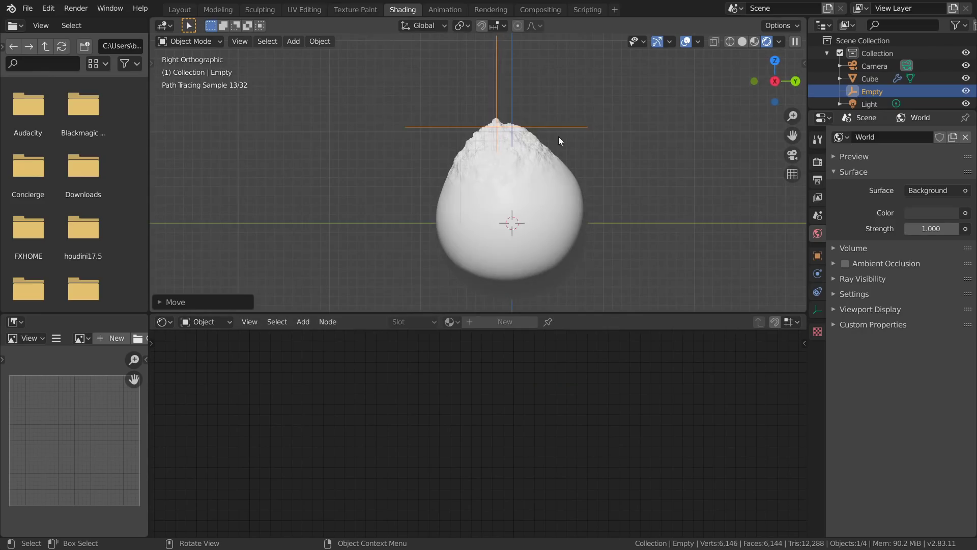
key("g")
left_click(421, 183)
key("g")
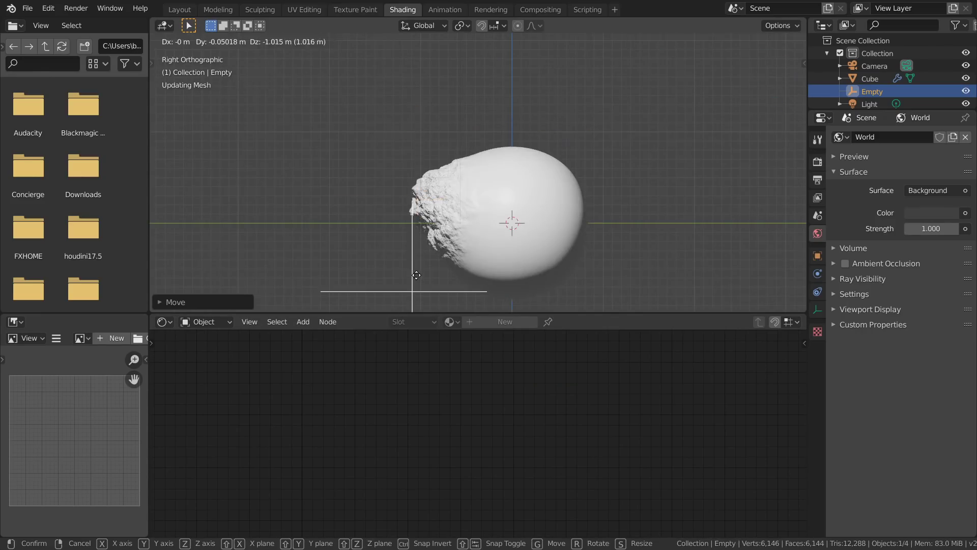
left_click(416, 277)
key("g")
left_click(640, 224)
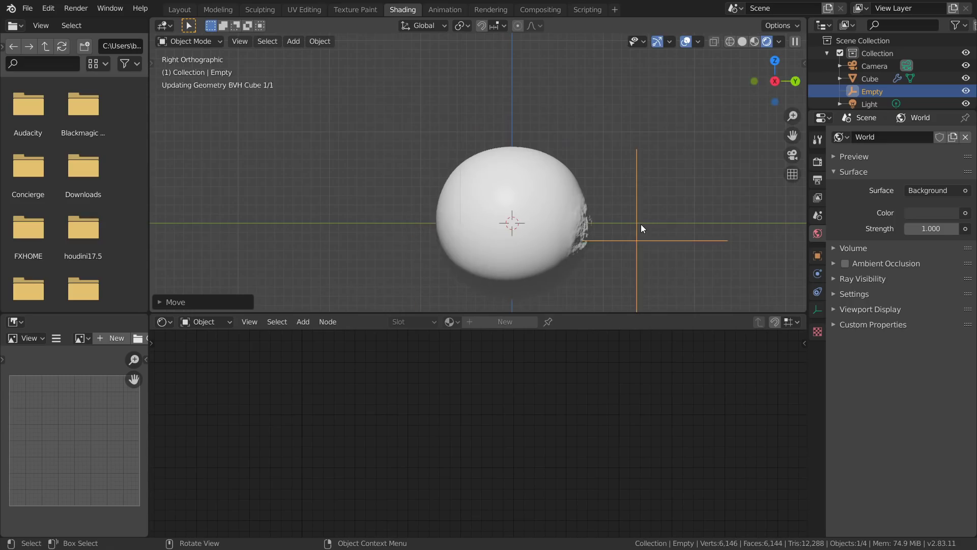
Step: Preview the multiplied mask by connecting the Multiply node's Value to the Material Output's Surface with the Displacement node disconnected
left_click(515, 167)
middle_click_drag(686, 458, 550, 414)
left_click_drag(374, 363, 374, 435)
left_click_drag(442, 436, 584, 425)
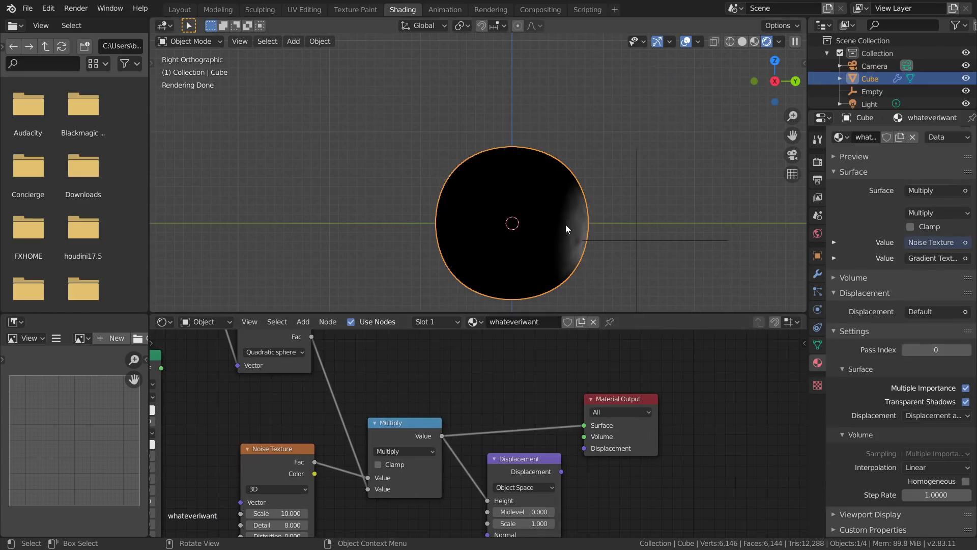
Step: Move the empty closer to the sphere and up over its upper positive-Y side to test the mask
middle_click_drag(632, 230, 584, 232)
left_click_drag(636, 243, 481, 167)
key("g")
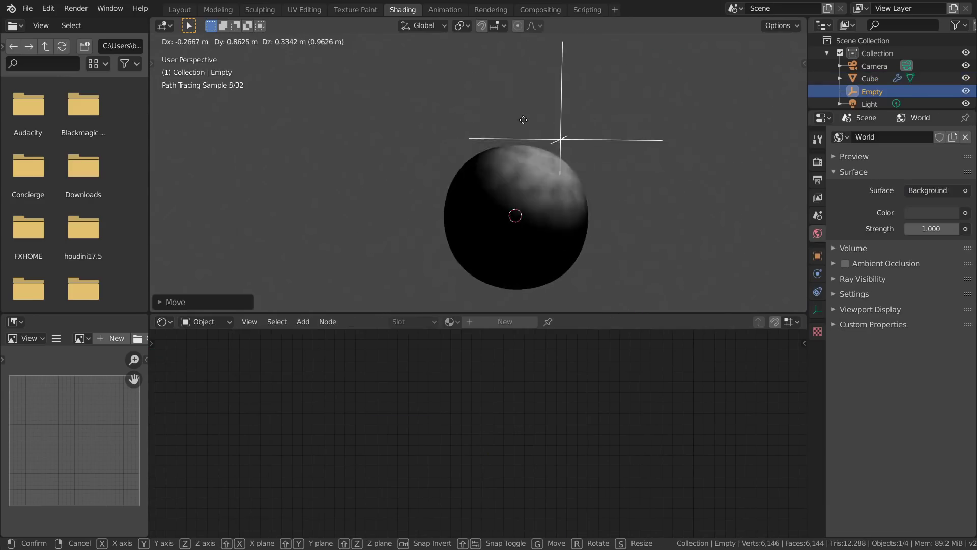
left_click(523, 120)
Step: Reconnect the Displacement node and the Principled BSDF to the Material Output's Displacement and Surface inputs
left_click(543, 205)
left_click_drag(561, 471, 584, 448)
middle_click_drag(226, 444, 312, 445)
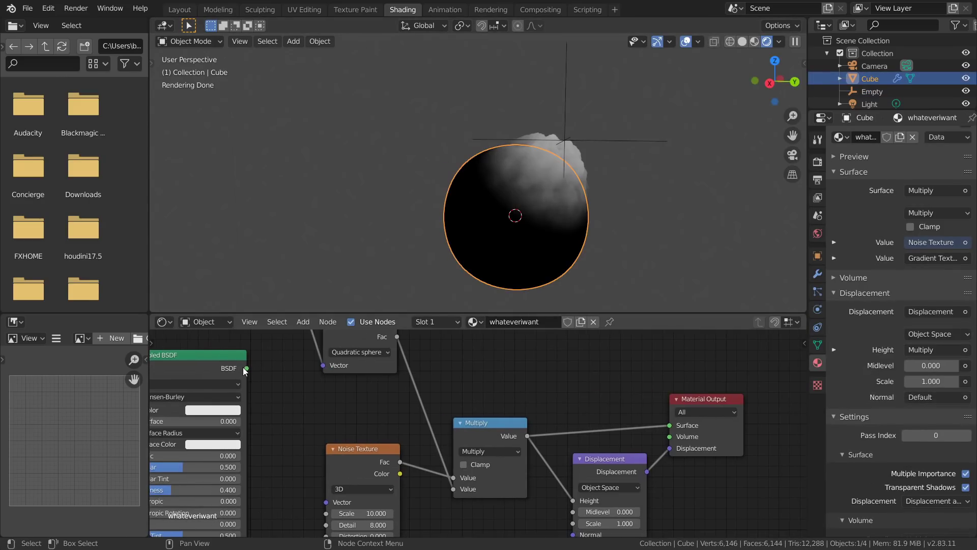
left_click_drag(246, 368, 670, 425)
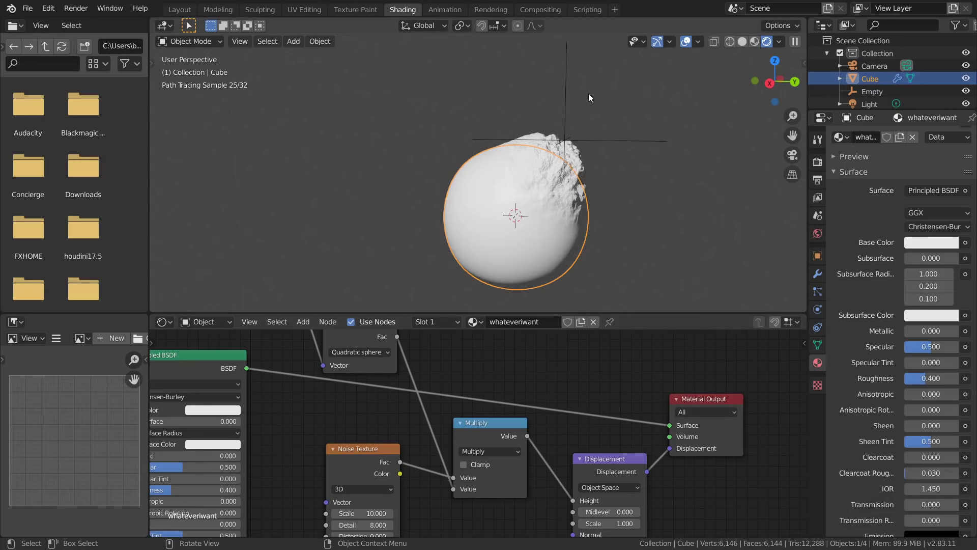
Step: Move the empty across to the sphere's upper negative-Y side
left_click(572, 109)
left_click(567, 105)
key("g")
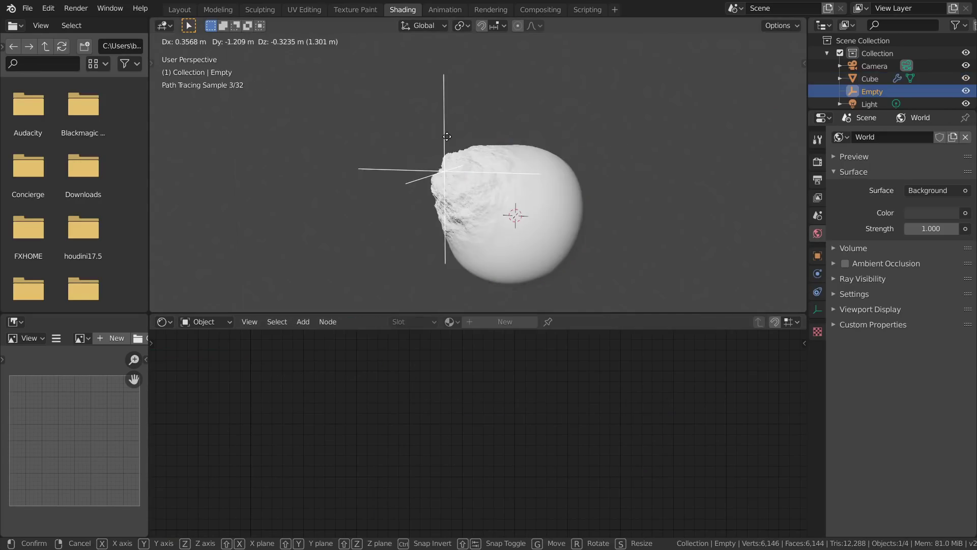
left_click(447, 136)
Step: Set the Noise Texture's scale to 2 in the sphere's material
left_click(560, 214)
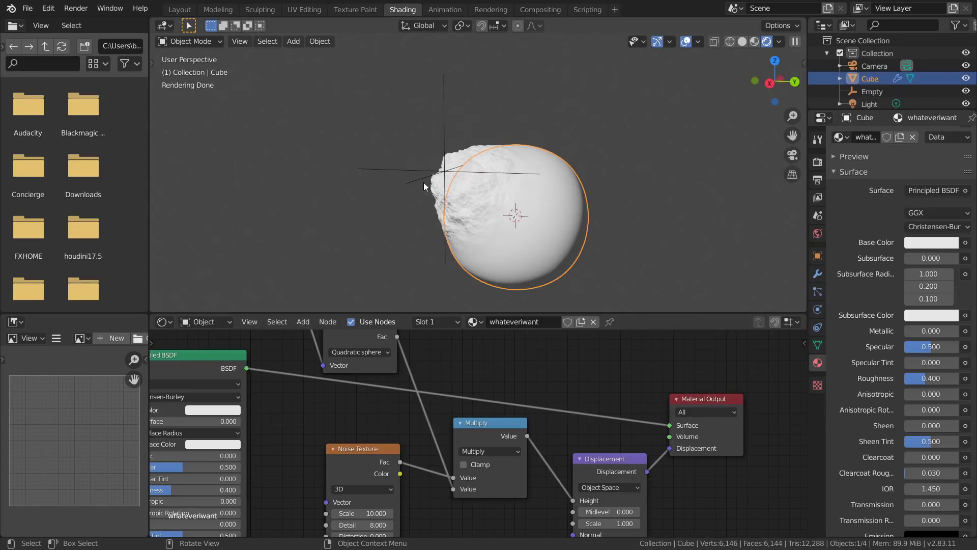
middle_click_drag(443, 519, 504, 412)
scroll(486, 409, "up", 2)
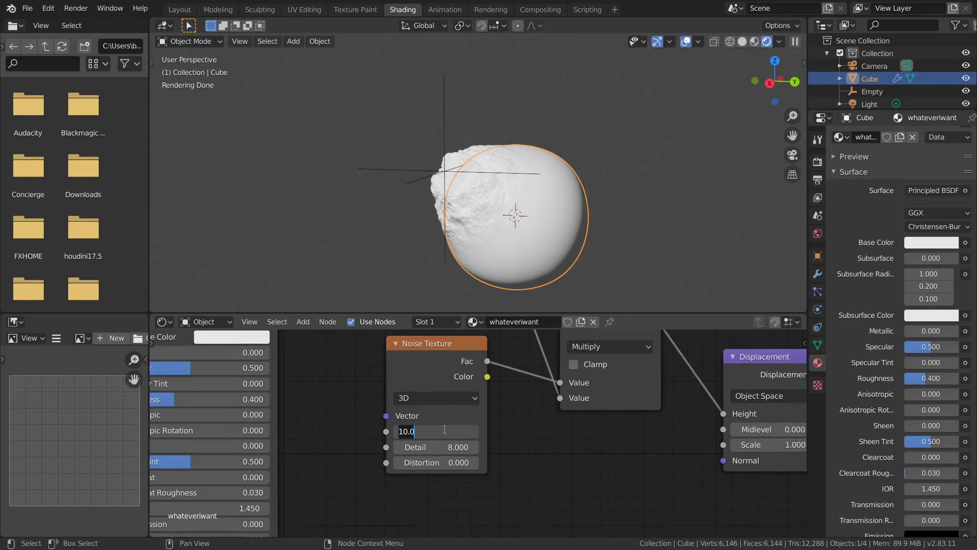
type("2")
key("Return")
Step: Move the empty across to the sphere's positive-Y side and set the Noise Texture's scale to 3
left_click_drag(444, 125, 582, 160)
left_click(461, 230)
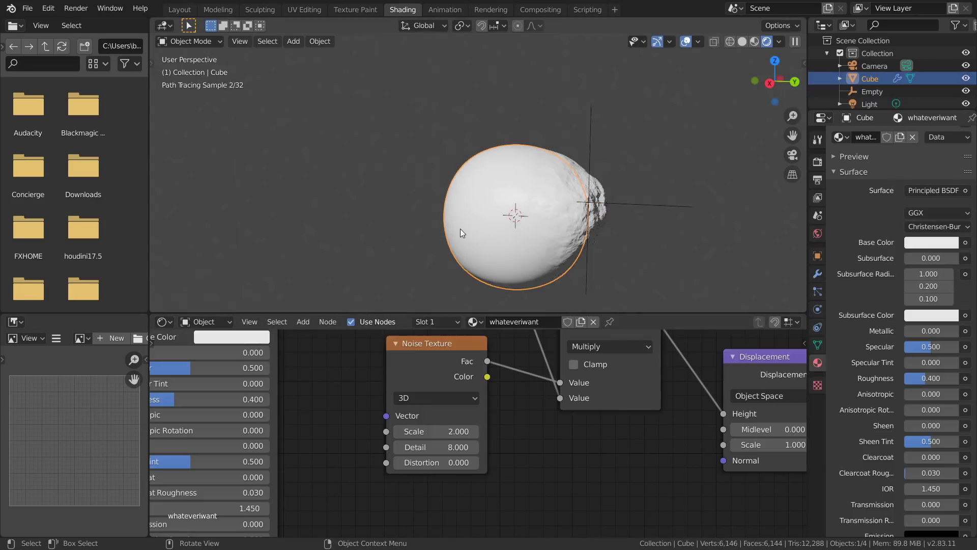
middle_click_drag(497, 383, 556, 517)
type("3")
key("Return")
Step: Move the empty about 1.065 m along positive Y, away from the sphere
left_click(769, 83)
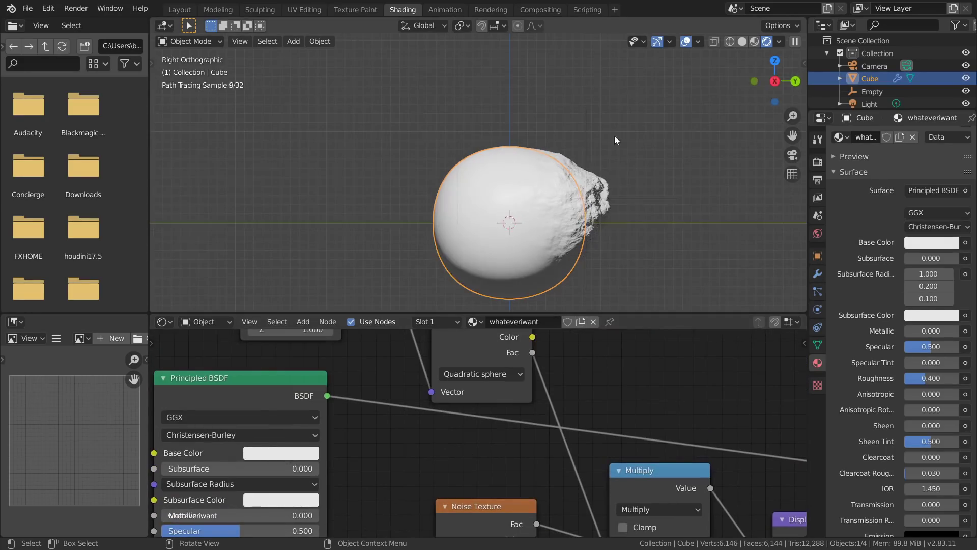
key("g")
right_click(638, 165)
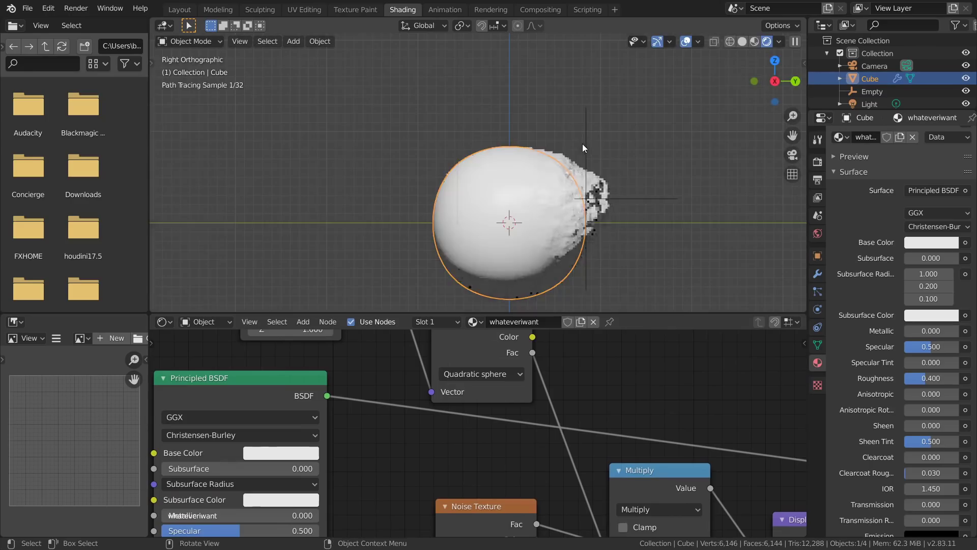
left_click(586, 141)
key("g")
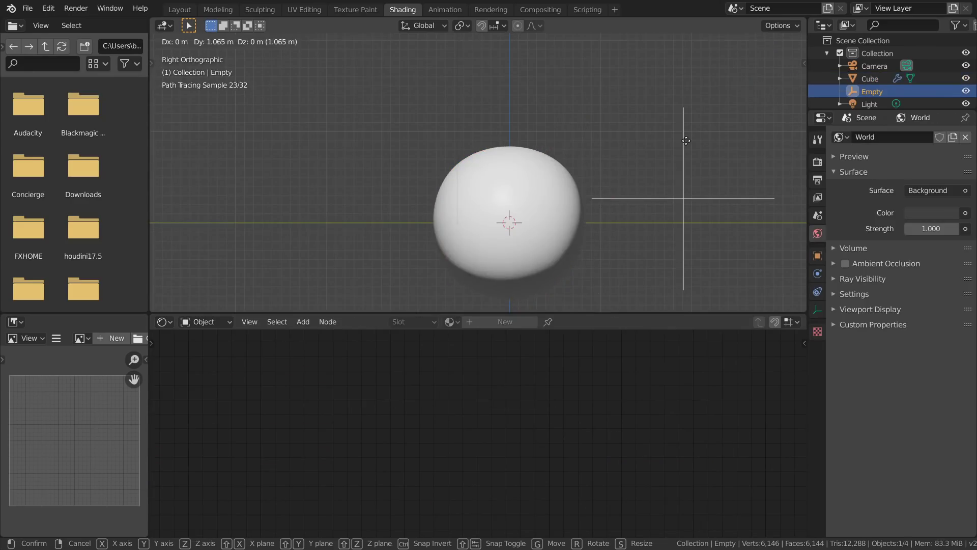
left_click(686, 141)
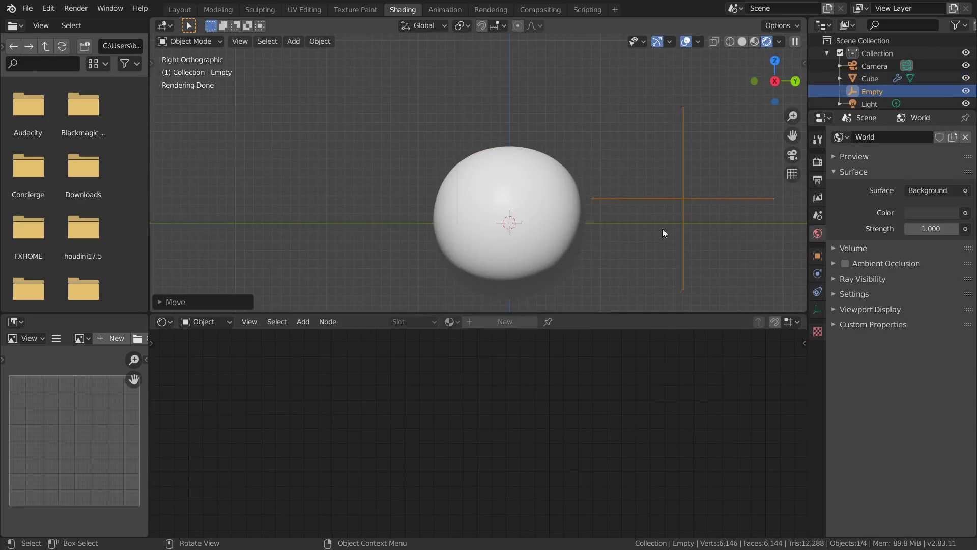
Step: Add a Value node to the sphere's material and connect it to the Mapping node's Scale input
left_click(509, 207)
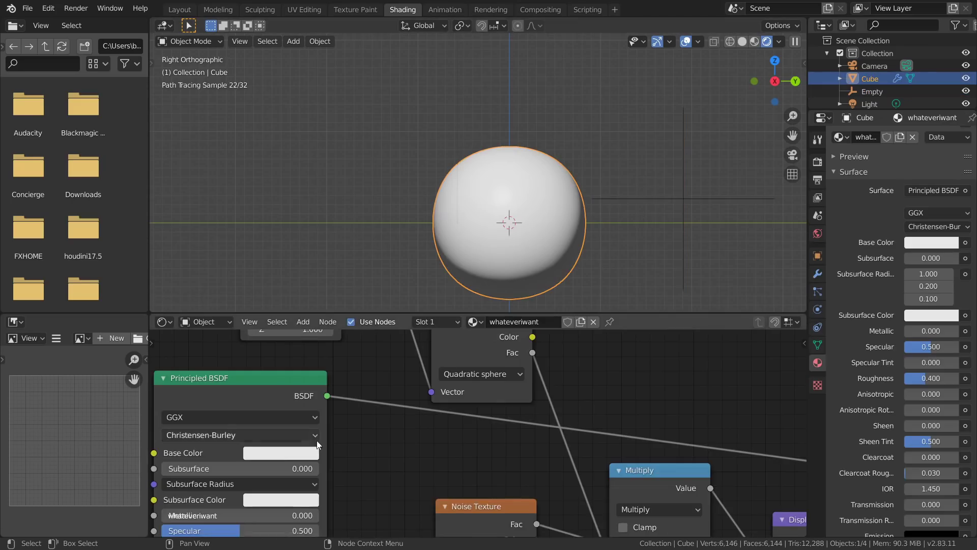
middle_click_drag(314, 422, 446, 534)
middle_click_drag(383, 382, 461, 453)
scroll(461, 453, "down", 2)
middle_click_drag(454, 409, 447, 462)
scroll(447, 462, "down", 6)
scroll(446, 458, "up", 3)
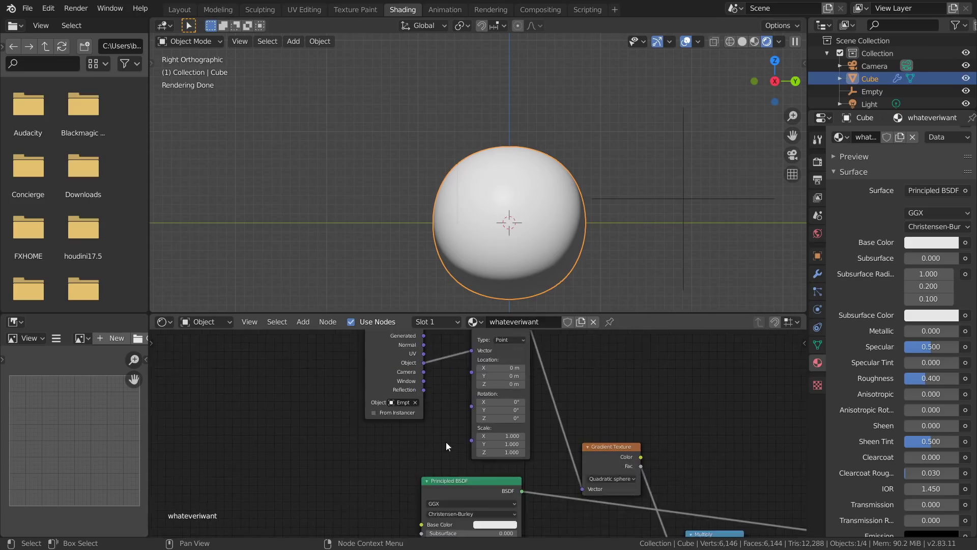
key("shift+a")
left_click(385, 409)
type("val")
key("Return")
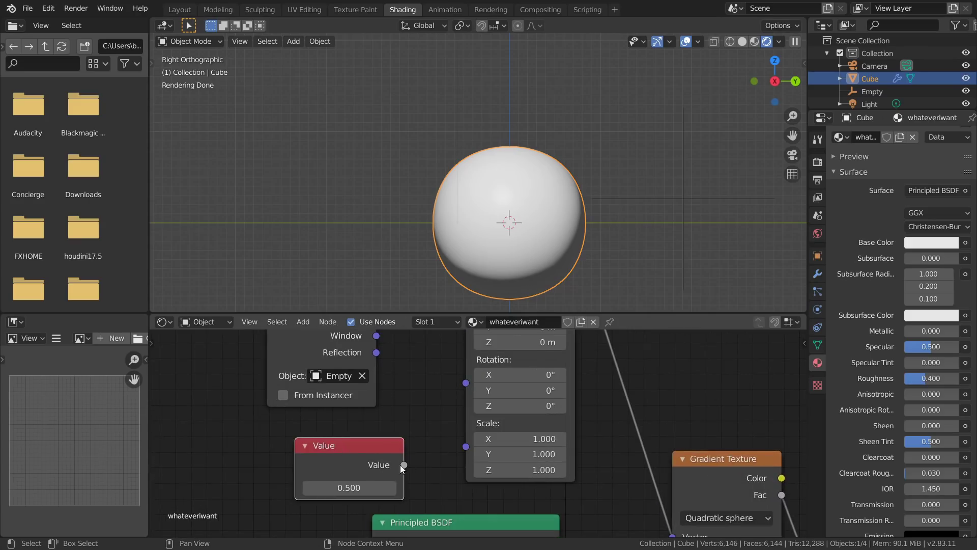
left_click_drag(456, 451, 465, 446)
middle_click_drag(414, 462, 435, 444)
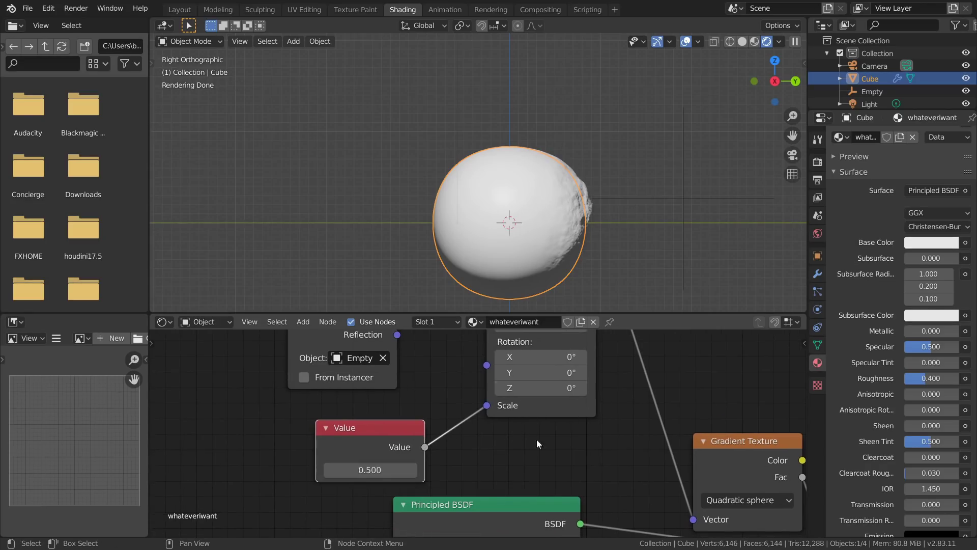
Step: Set the Value node to 0.3 and move the empty around above the sphere to test the mask's reach
left_click(377, 469)
type(".3")
key("Return")
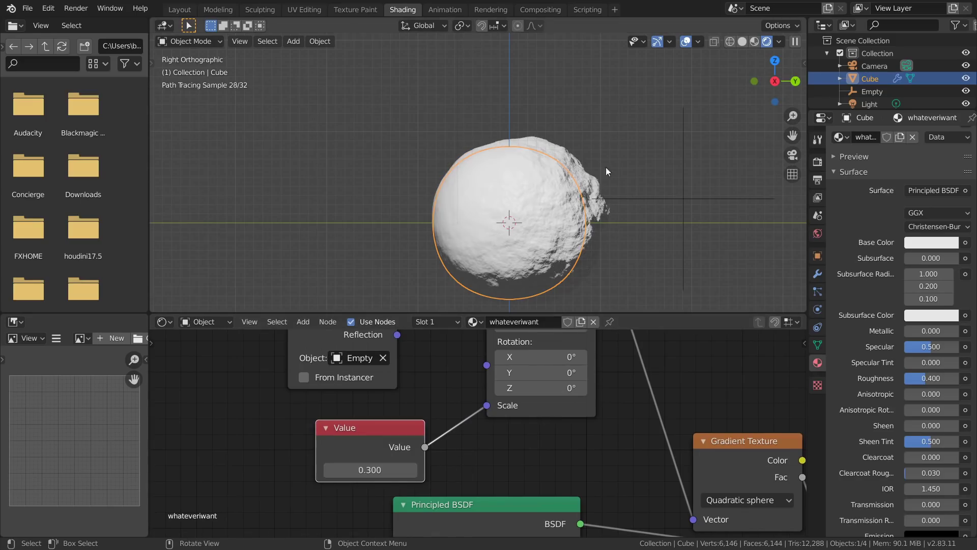
left_click(682, 199)
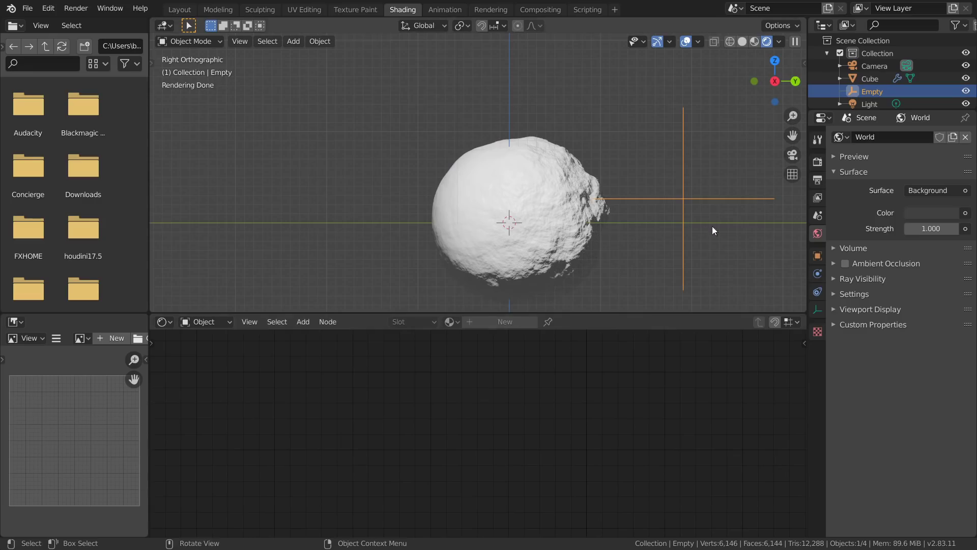
key("g")
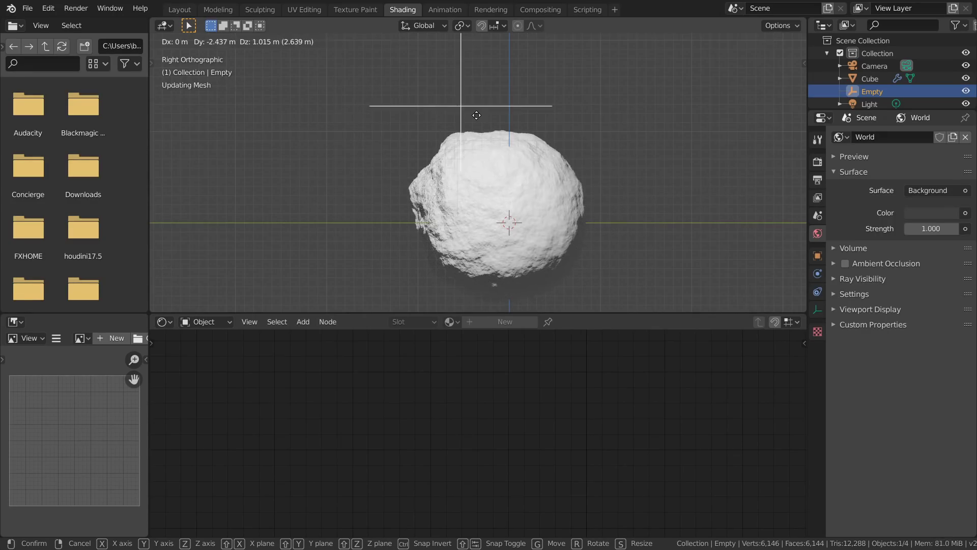
left_click(670, 125)
Step: Set the Value node driving the Mapping scale to 1
left_click(532, 266)
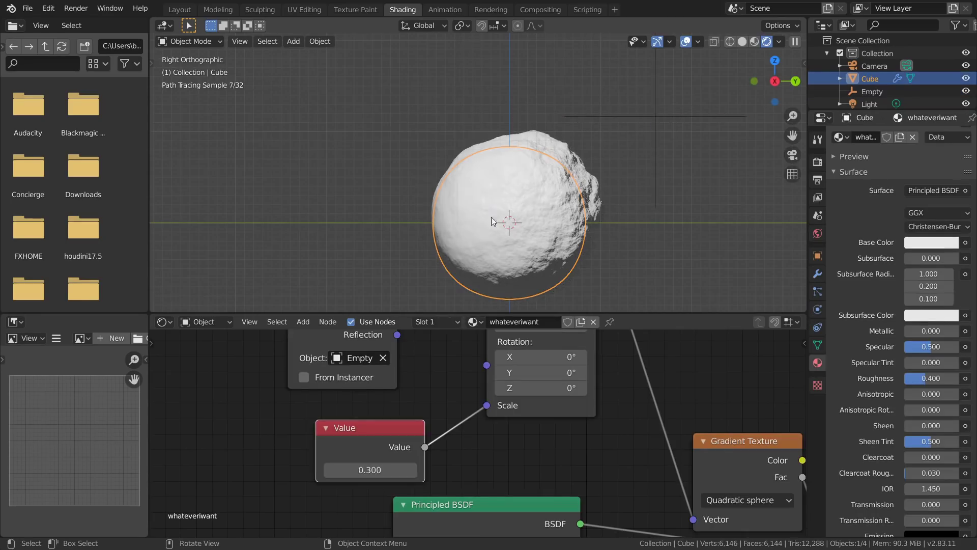
left_click(382, 469)
type("1")
key("Return")
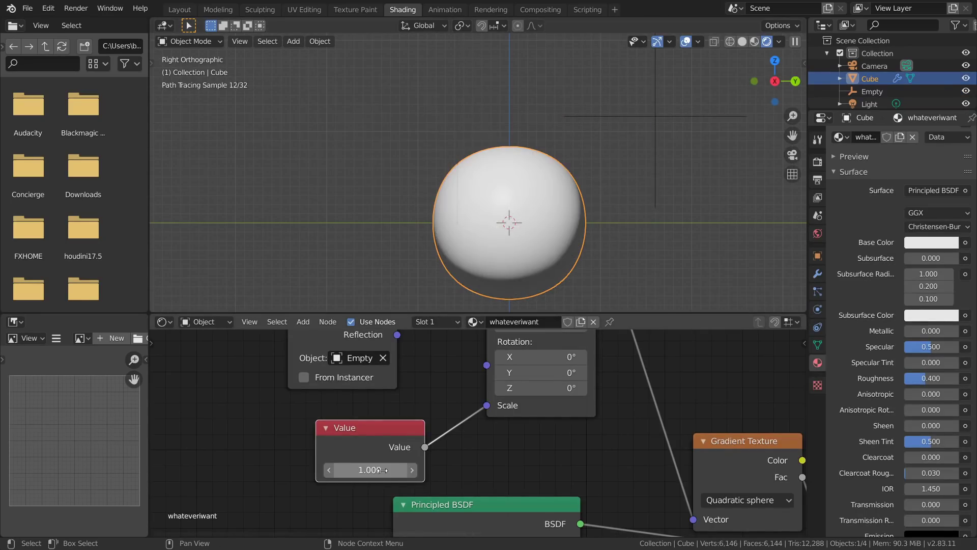
Step: Move the empty to the sphere's upper negative-Y side and place a duplicate of it on the upper positive-Y side
left_click(658, 105)
key("g")
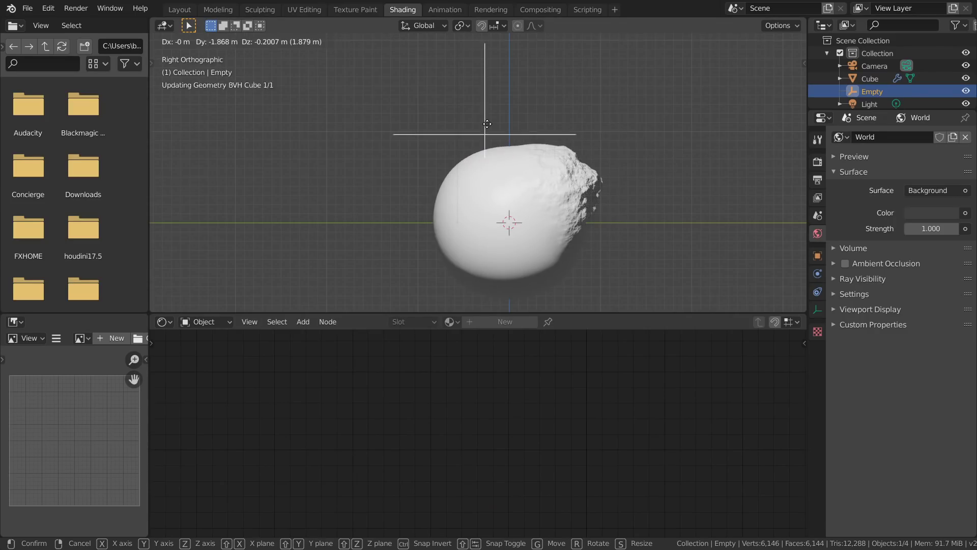
left_click(417, 162)
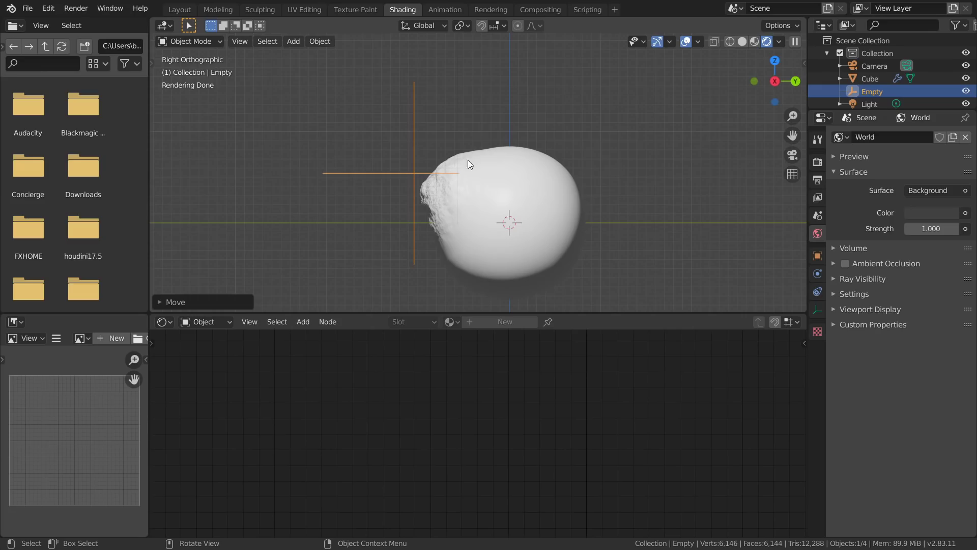
key("shift+d")
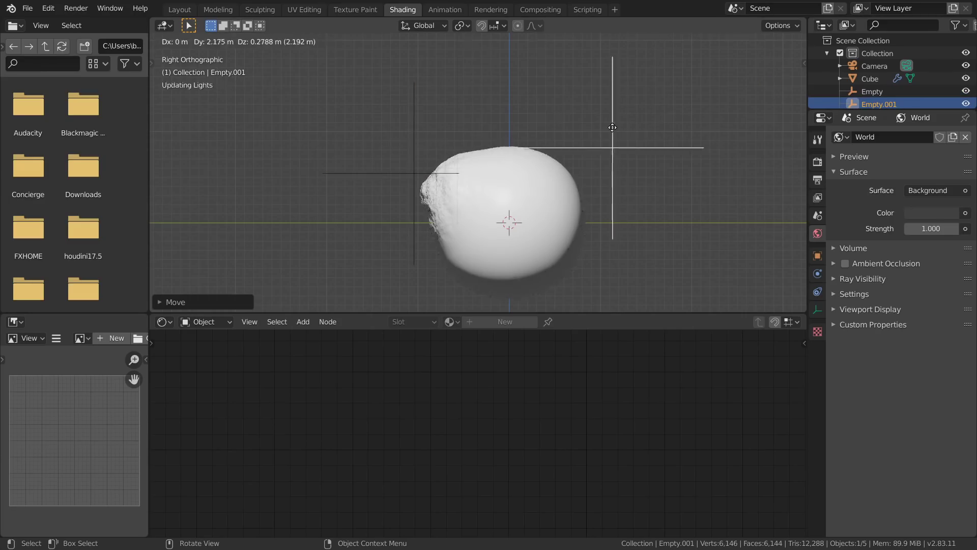
left_click(636, 151)
Step: Move the Gradient Texture beside the Mapping node and shift the mask's node chain clear above the Principled BSDF
left_click(547, 222)
scroll(478, 389, "down", 3)
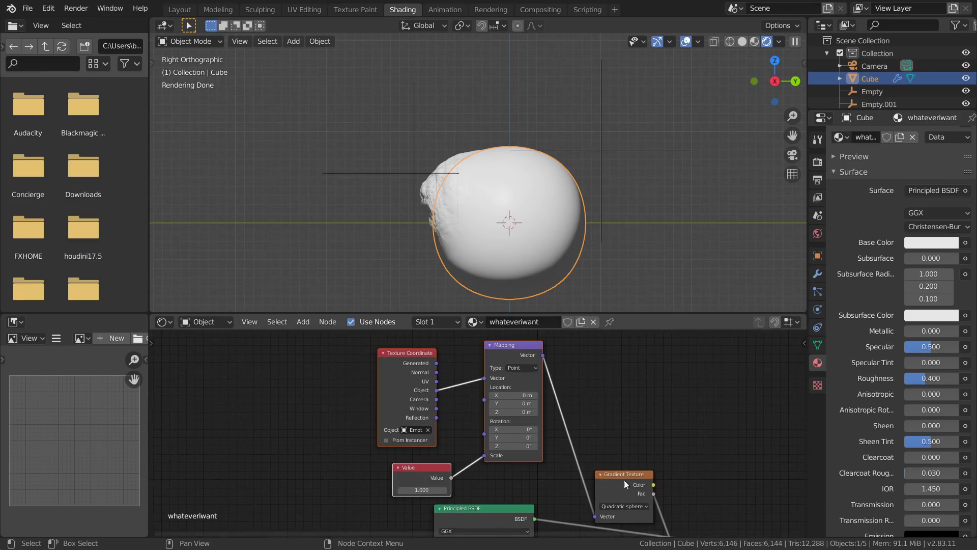
left_click_drag(624, 480, 603, 374)
left_click_drag(608, 470, 387, 365)
left_click_drag(596, 387, 491, 504)
middle_click_drag(495, 391, 515, 441)
scroll(515, 441, "down", 5)
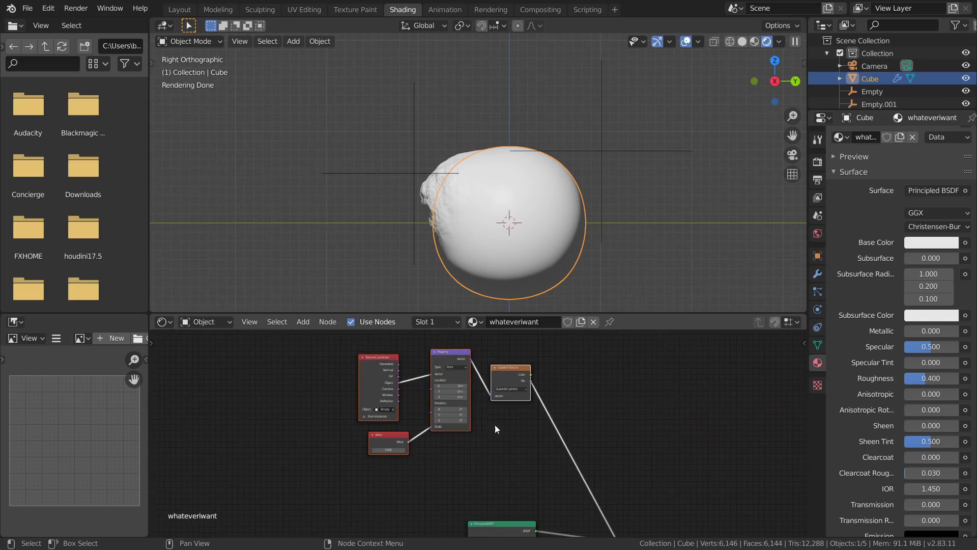
middle_click_drag(495, 404, 502, 379)
Step: Duplicate the Texture Coordinate, Value, Mapping and Gradient Texture nodes below the originals and set the copied Texture Coordinate's object to Empty.001
key("shift+d")
left_click(409, 509)
mouse_move(279, 529)
middle_mouse_down()
mouse_move(352, 470)
mouse_move(489, 463)
middle_mouse_up()
scroll(341, 488, "up", 3)
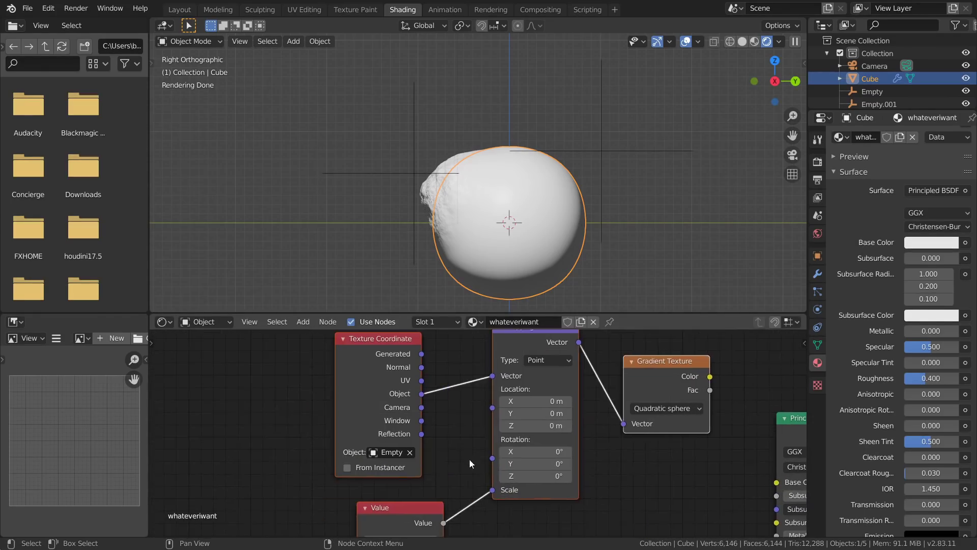
left_click(409, 452)
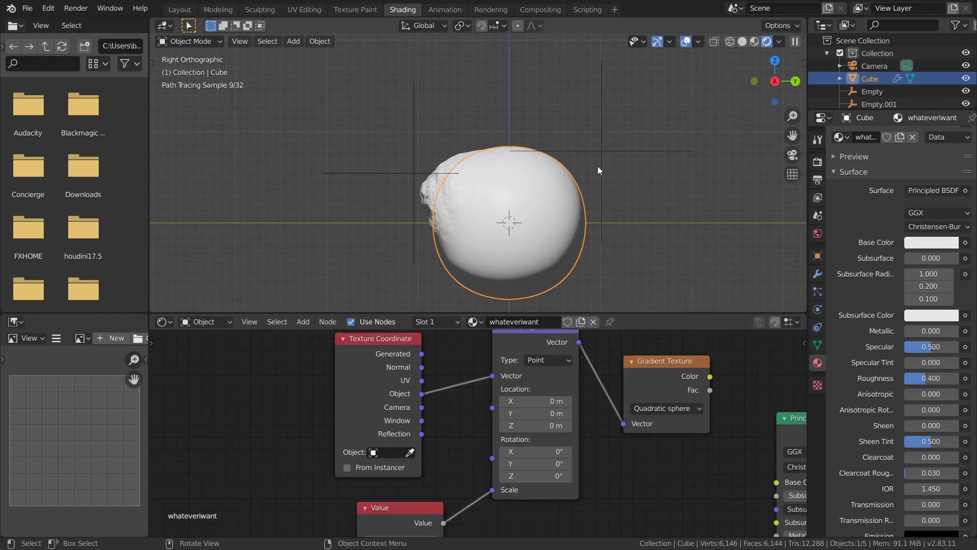
left_click(392, 452)
left_click(406, 358)
Step: Position the duplicated Gradient Texture directly below the original Gradient Texture
scroll(365, 457, "down", 5)
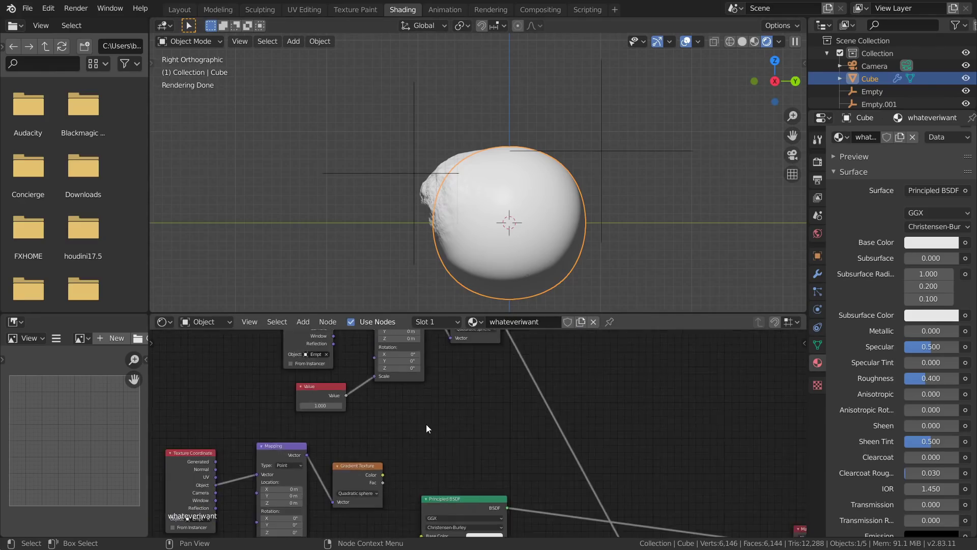
middle_click_drag(485, 430, 484, 422)
left_click_drag(392, 453, 471, 409)
scroll(576, 432, "up", 5)
middle_click_drag(610, 458, 606, 500)
middle_click_drag(453, 413, 474, 465)
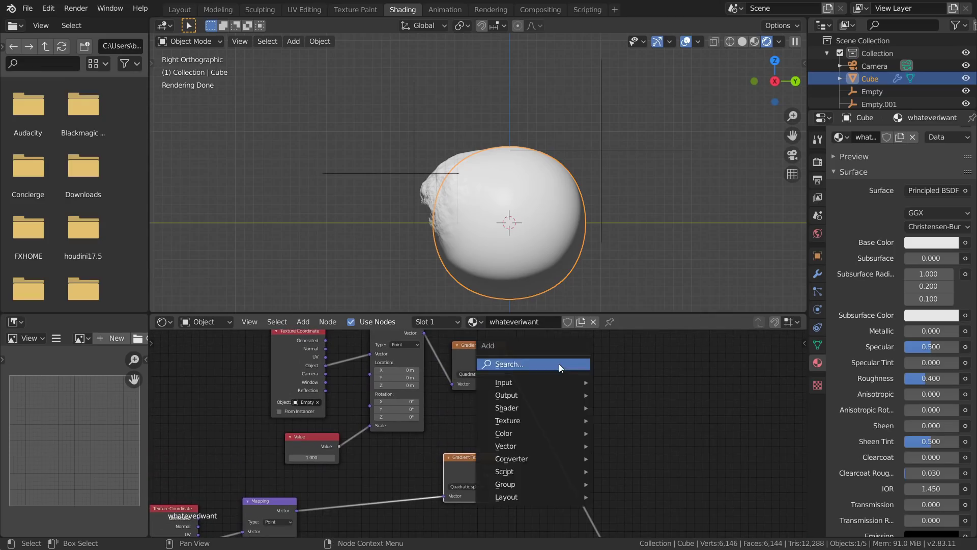
Step: Insert an Add Math node after the original Gradient Texture and connect the duplicated gradient's Fac to its second Value input
key("shift+a")
left_click(559, 363)
type("math")
left_click(575, 385)
left_click(558, 430)
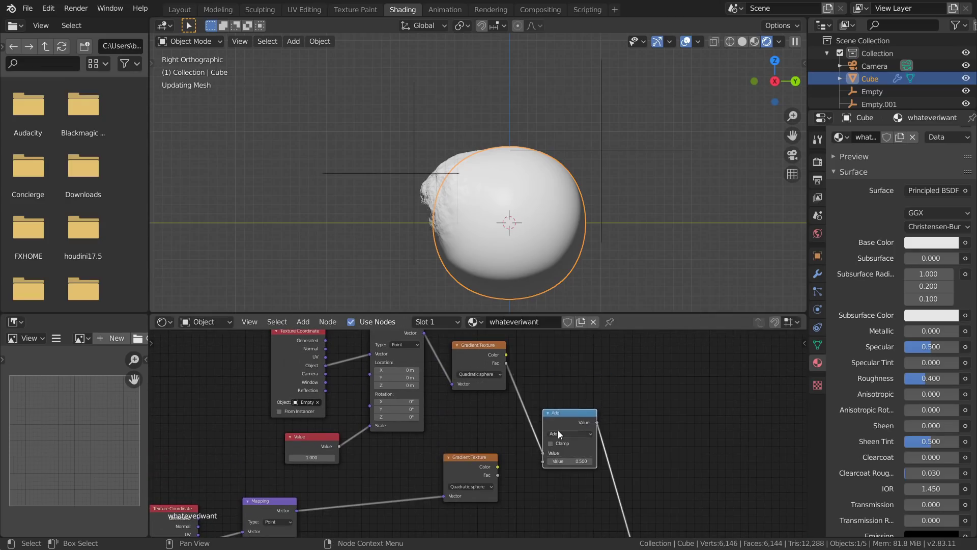
scroll(552, 445, "up", 2)
middle_click_drag(552, 448, 533, 416)
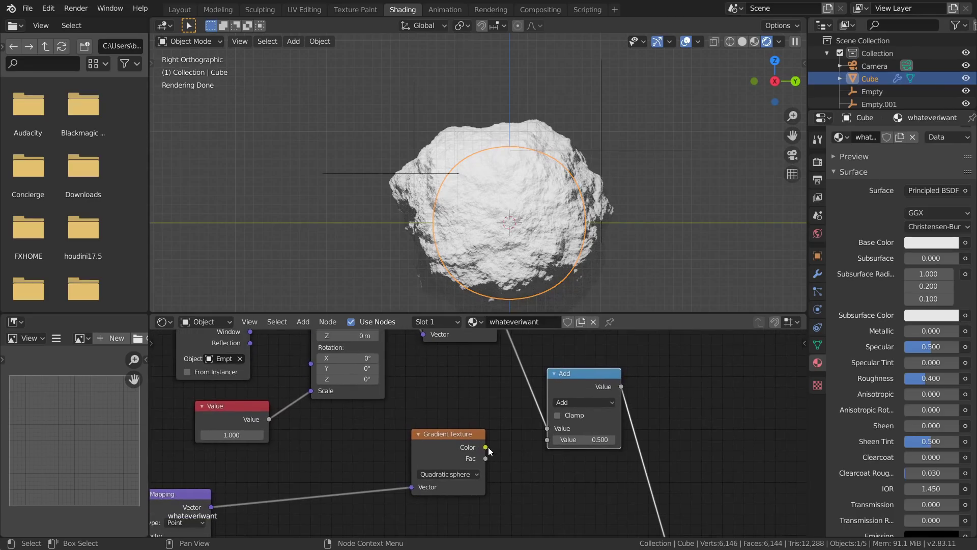
middle_click_drag(486, 456, 491, 403)
left_click_drag(488, 457, 558, 440)
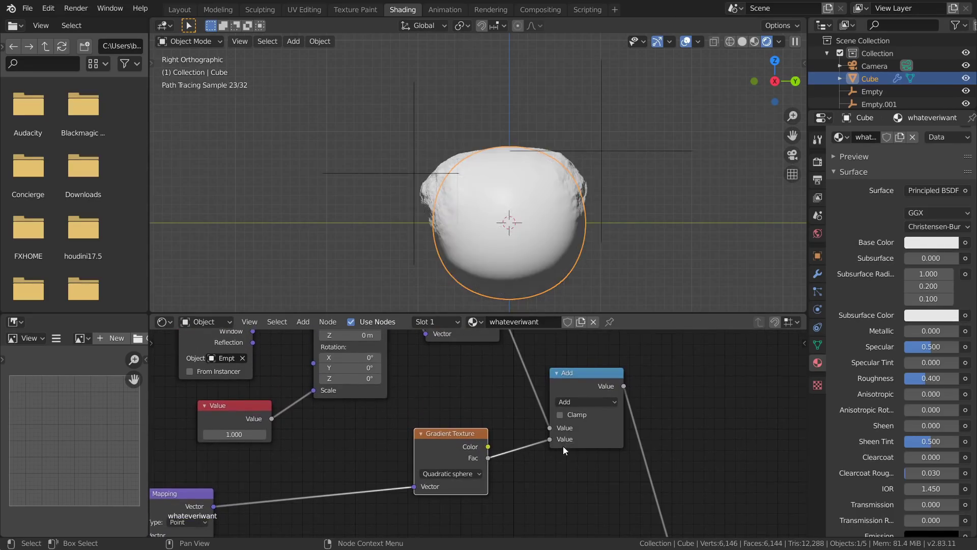
Step: Move Empty.001 down to the sphere's lower positive-Y side to test the combined mask
left_click(598, 130)
key("g")
left_click(584, 221)
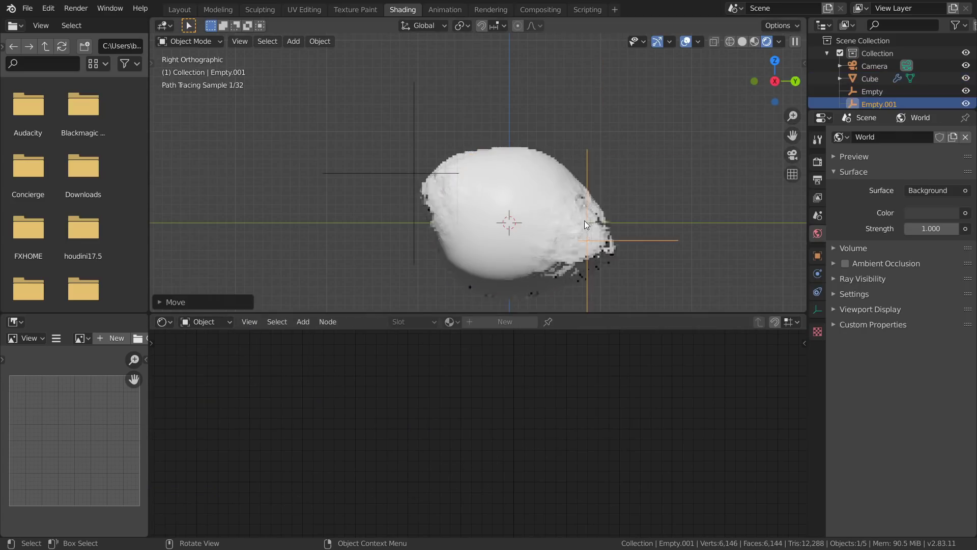
Step: Move the original empty over the sphere's top and down to its lower negative-Y side
left_click(394, 148)
left_click(416, 158)
key("g")
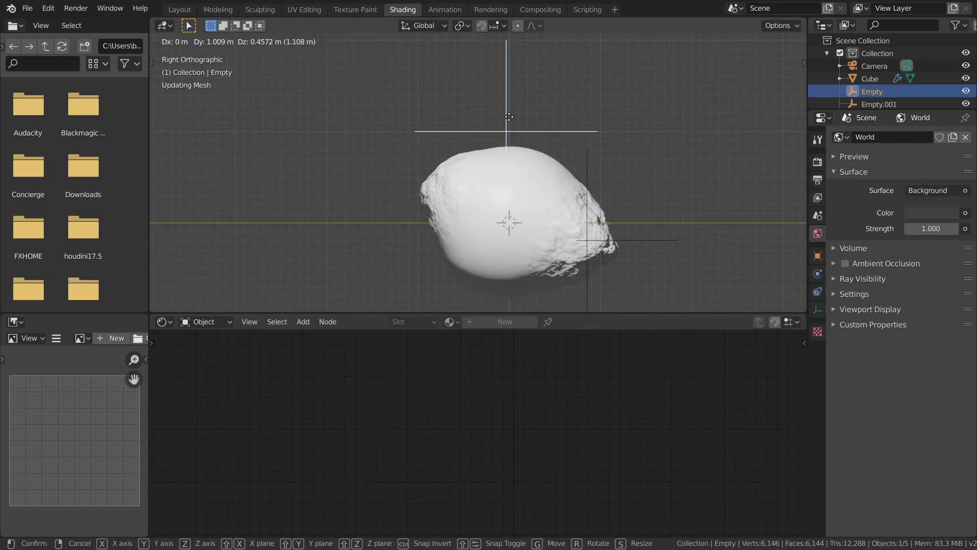
left_click(448, 165)
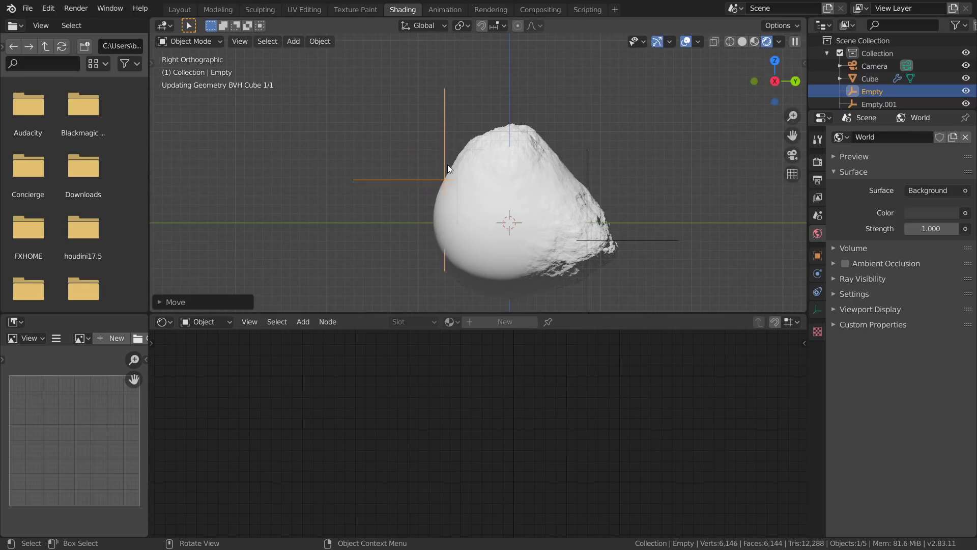
key("g")
left_click(435, 219)
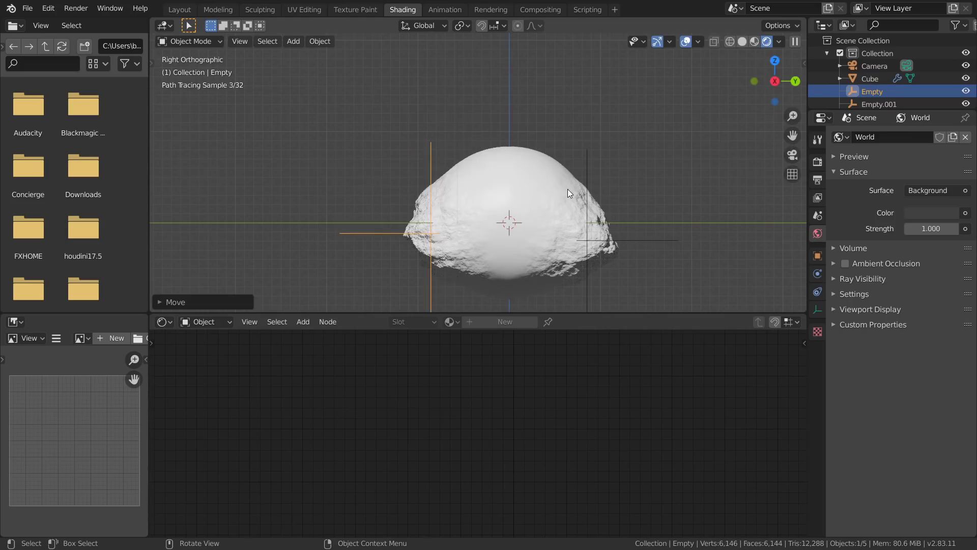
Step: Move Empty.001 up to the sphere's upper positive-Y side and reselect the sphere
left_click(587, 183)
key("g")
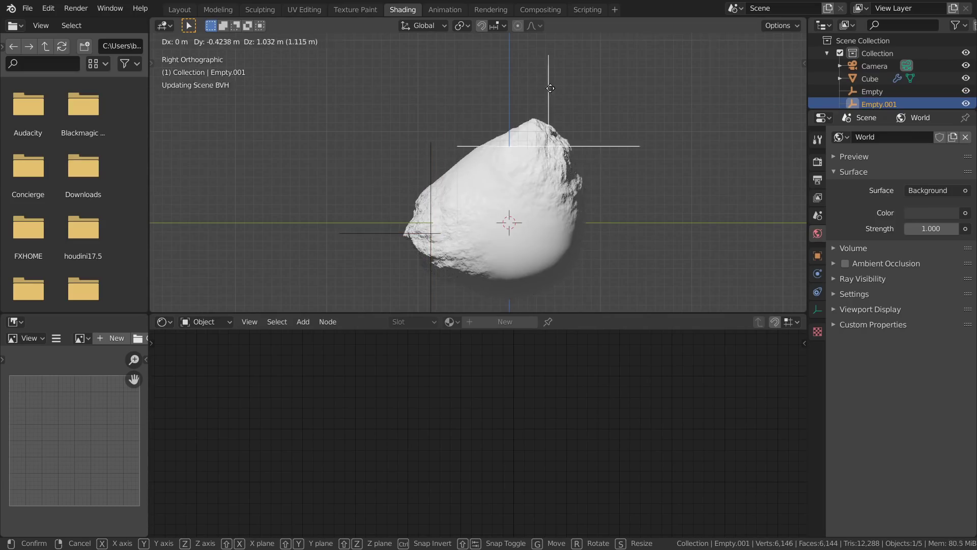
left_click(571, 124)
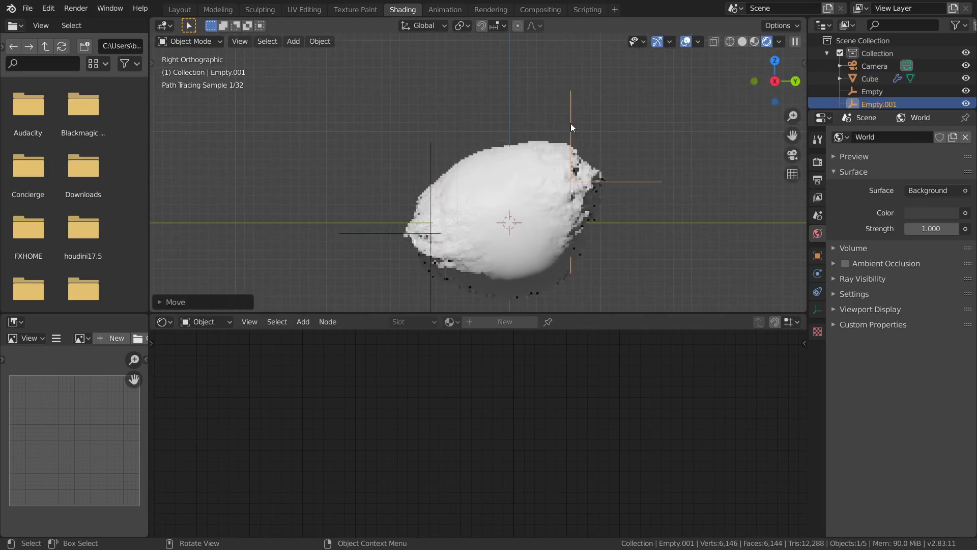
left_click(479, 218)
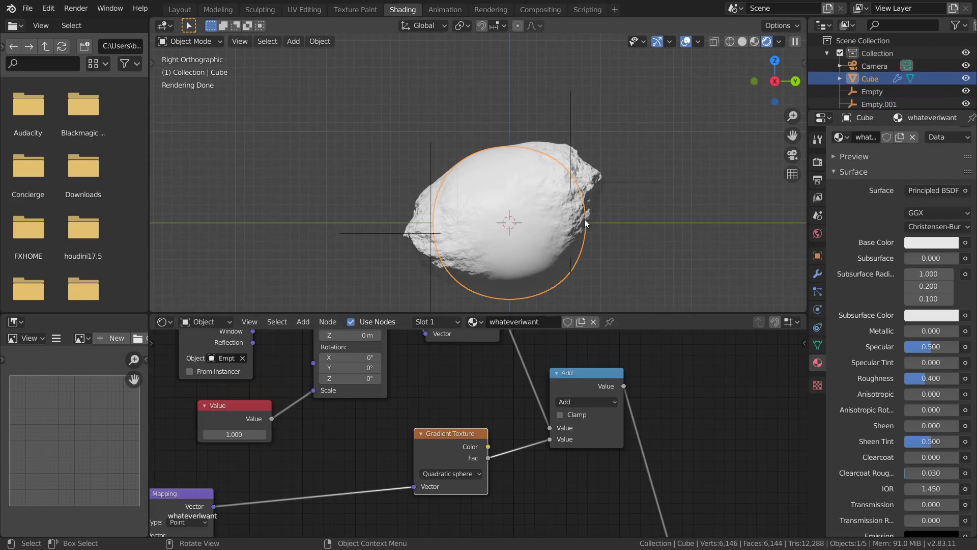
Step: Try moving the sphere about 1 m toward positive Y, away from both empties, and undo the move
scroll(560, 201, "down", 2)
middle_click_drag(556, 203, 504, 206, "shift")
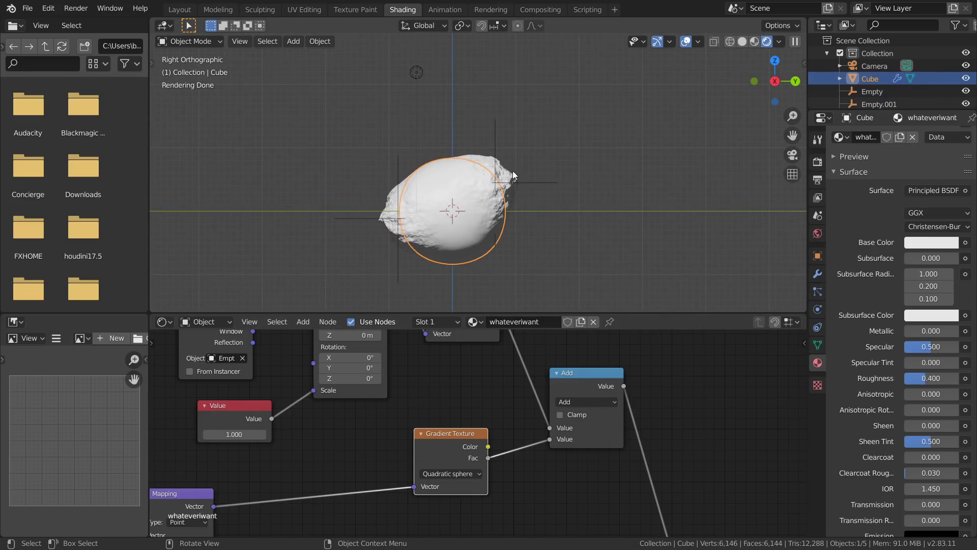
scroll(498, 188, "up", 2)
key("g")
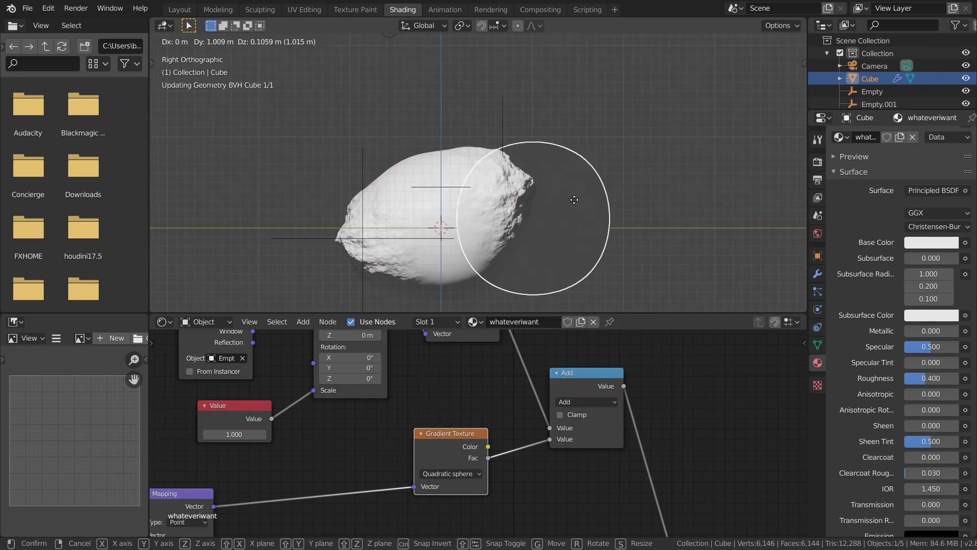
left_click(574, 199)
key("ctrl+z")
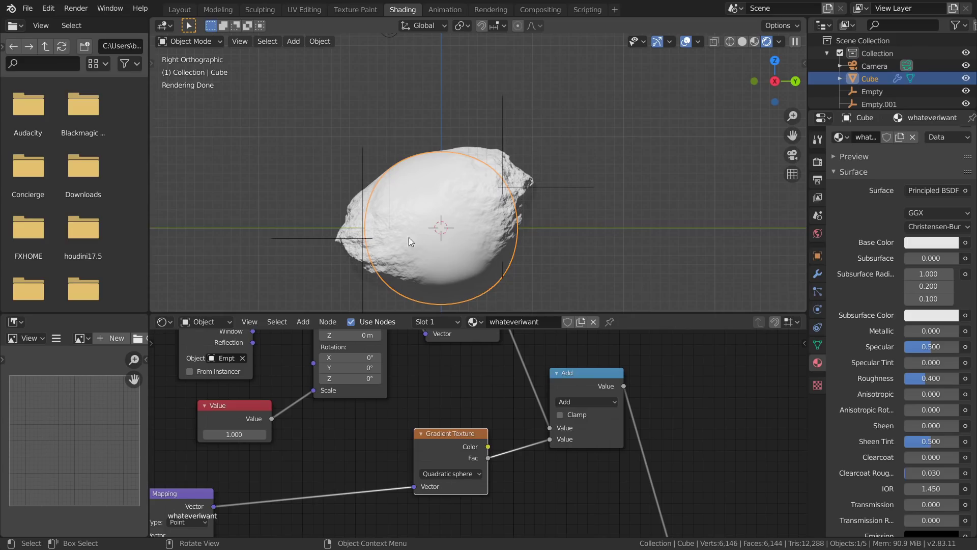
Step: Parent Empty.001 to the sphere using the Object parent type
middle_click_drag(474, 195, 523, 163, "shift")
left_click(550, 109)
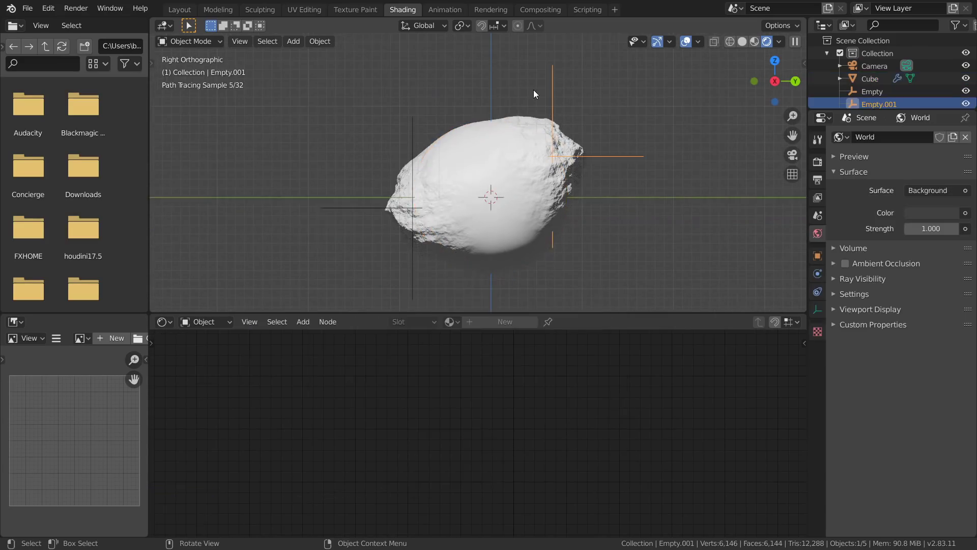
left_click(495, 174, "shift")
key("ctrl+p")
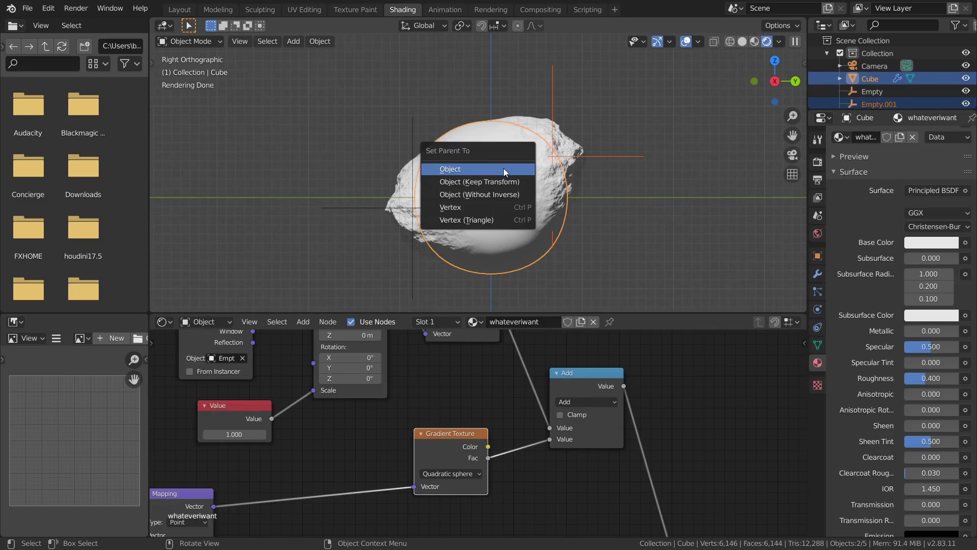
left_click(502, 168)
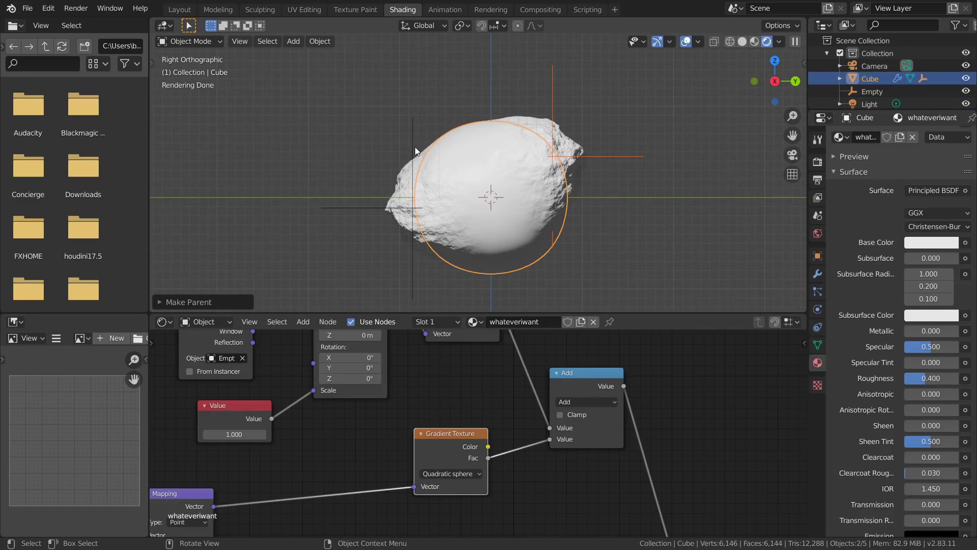
Step: Parent the original empty to the sphere as well, using the Object parent type
left_click(412, 143)
left_click(487, 163, "shift")
key("ctrl+p")
left_click(487, 163)
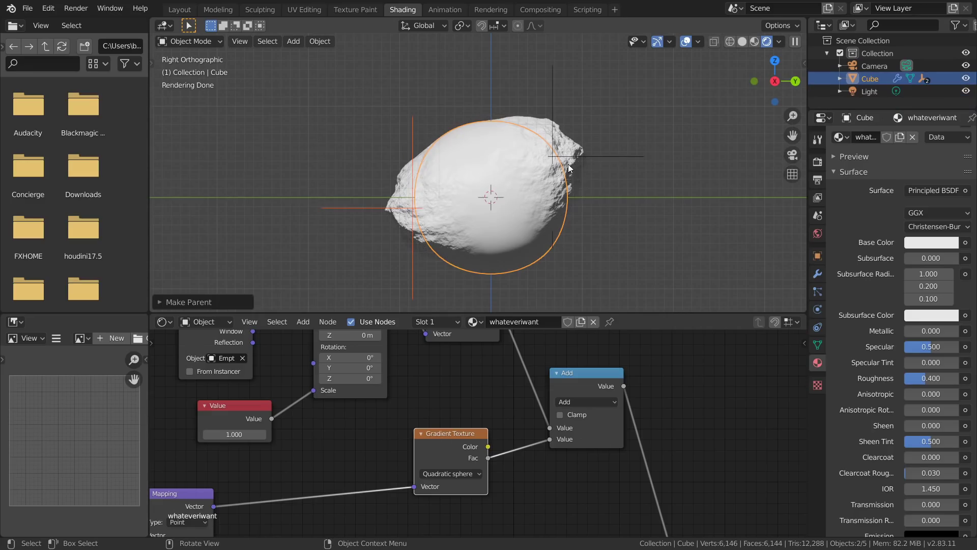
Step: Try moving the sphere together with its parented empties toward positive Y and back, and undo the test move
left_click(508, 188)
key("g")
left_click(625, 187)
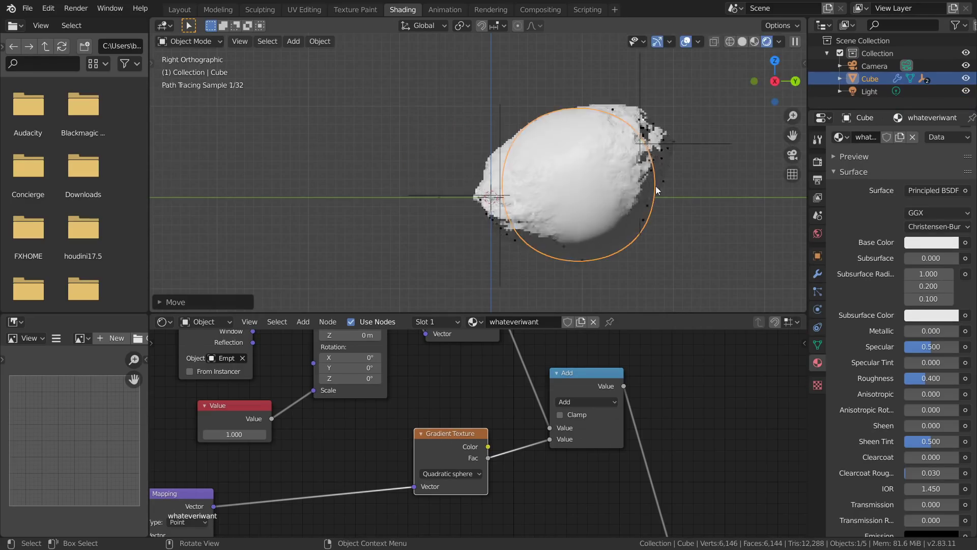
key("g")
left_click(453, 150)
middle_click_drag(453, 150, 517, 155)
key("ctrl+z")
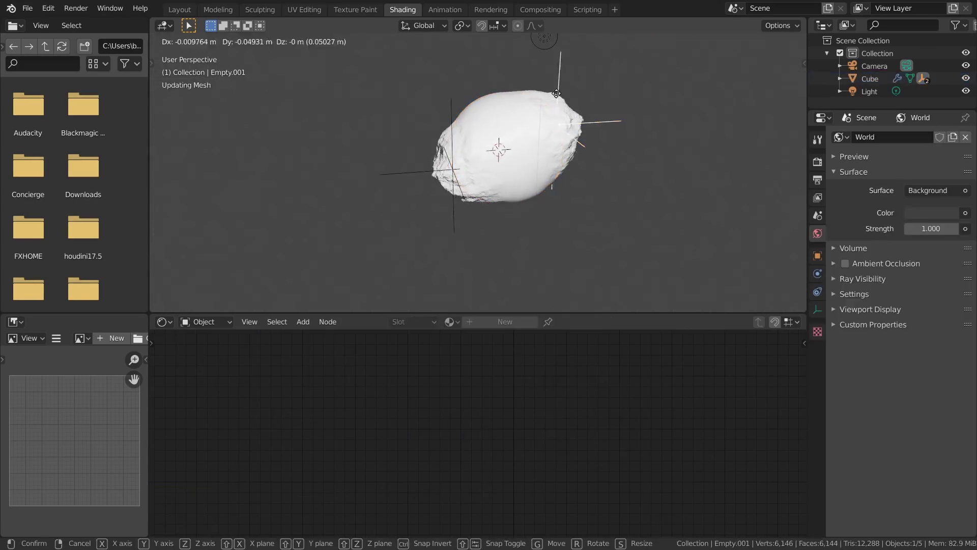
Step: Move Empty.001 slightly inward over the sphere and reposition the sphere together with its parented empties
key("g")
left_click(618, 207)
key("g")
left_click(486, 182)
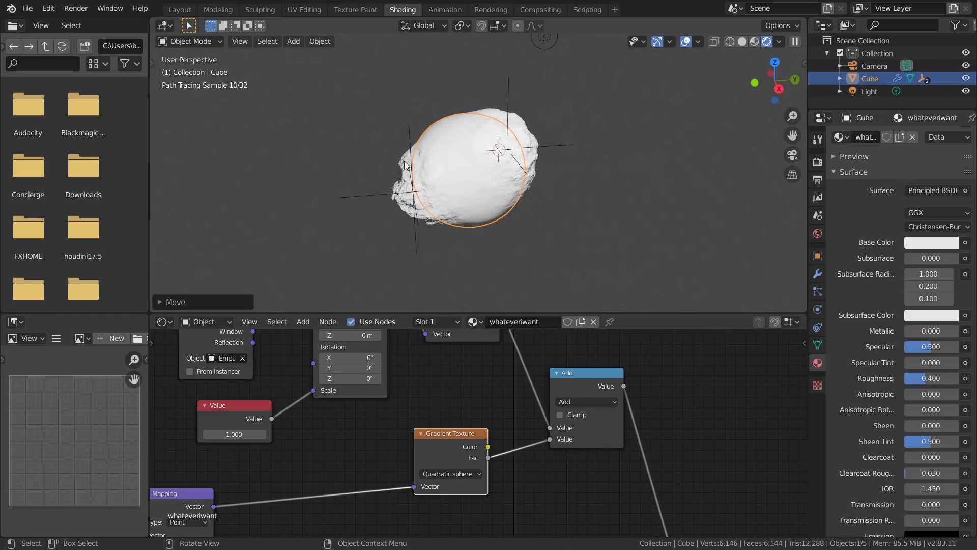
Step: Move the original empty inward over the sphere's negative-Y side so its displacement covers more of the surface
left_click(416, 152)
key("g")
left_click(440, 138)
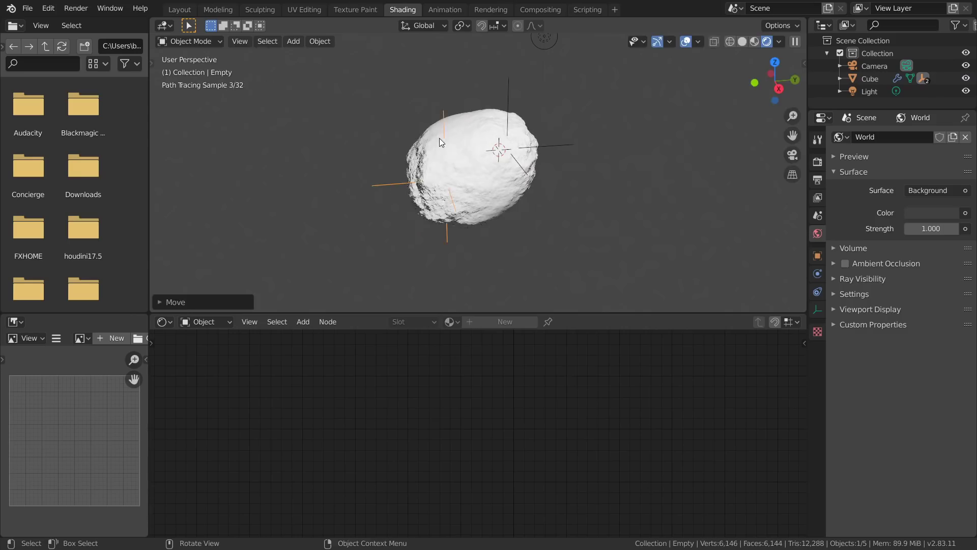
Step: Move the sphere with both parented empties well away from the 3D cursor toward positive Y
left_click(471, 144)
key("g")
left_click(618, 146)
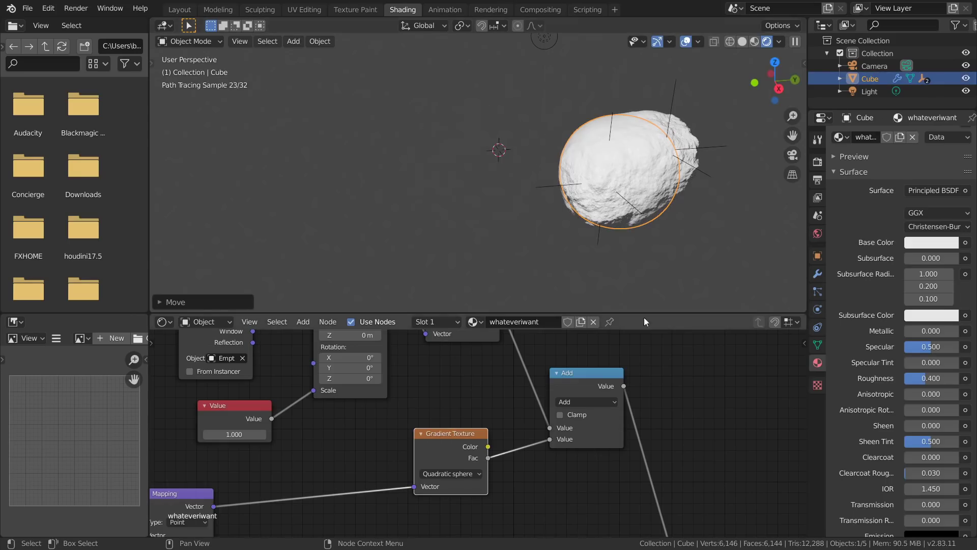
Step: In right orthographic view, move the sphere with its parented empties back toward the 3D cursor
scroll(638, 445, "down", 5)
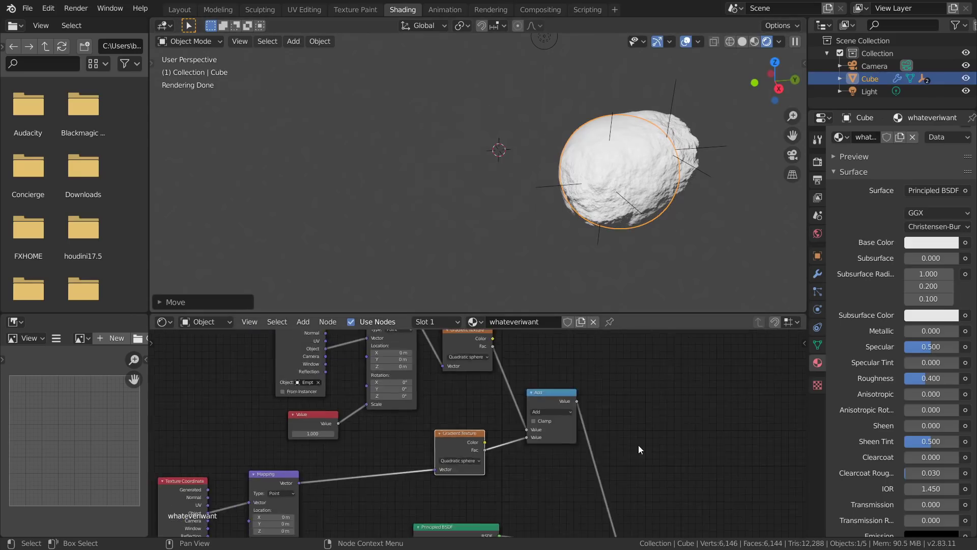
left_click(780, 83)
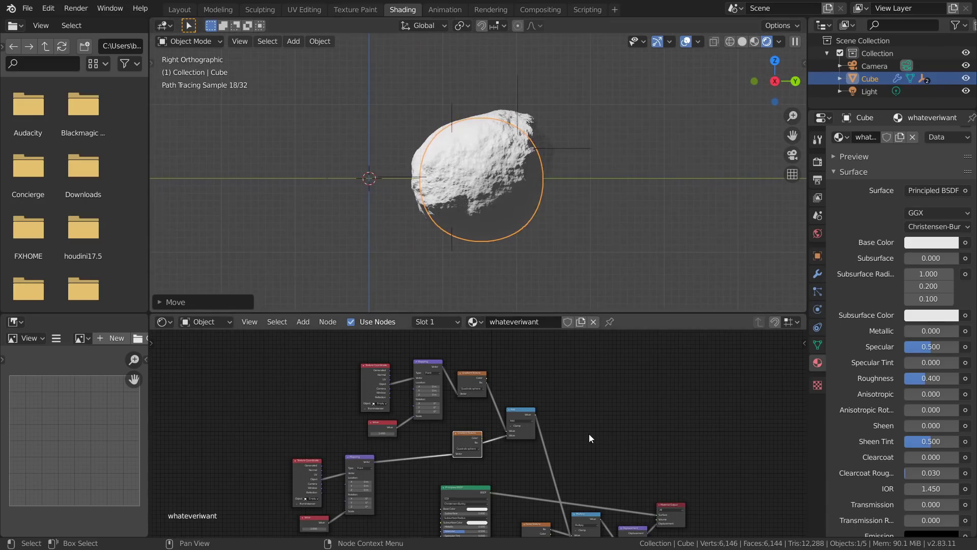
scroll(589, 433, "down", 2)
scroll(529, 170, "up", 4)
scroll(540, 223, "down", 1)
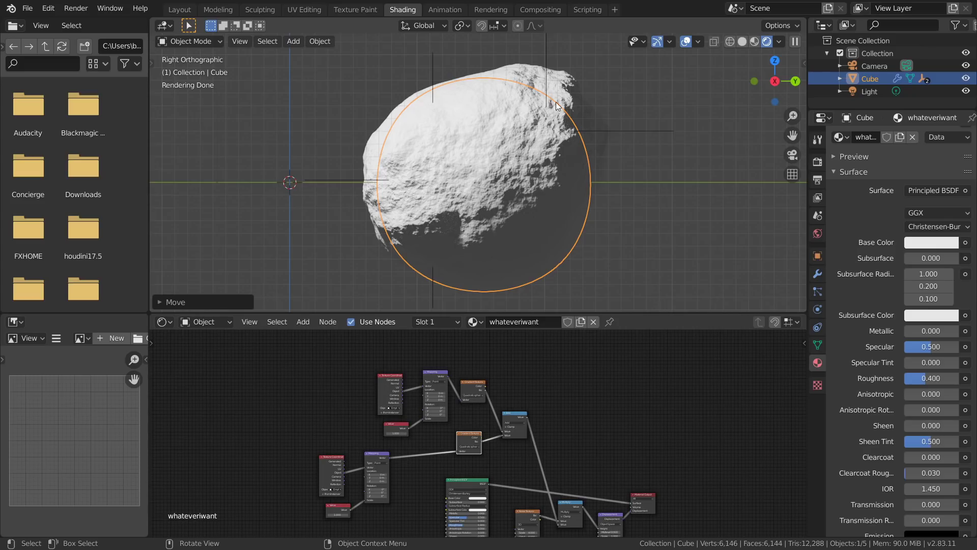
key("g")
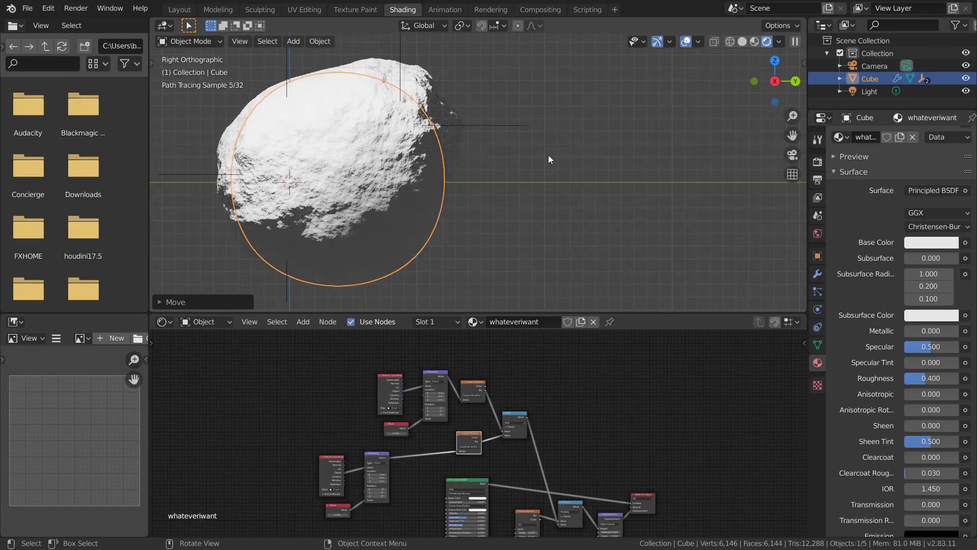